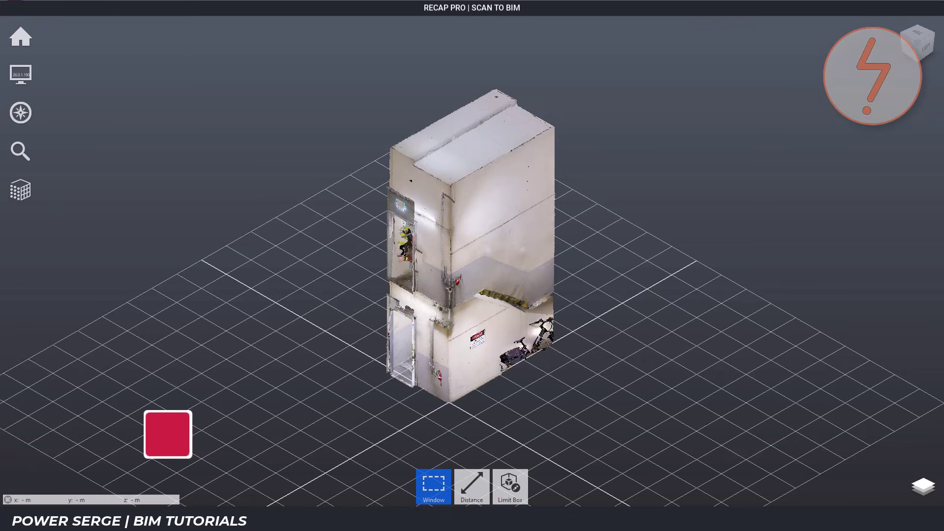
Step: Start a Scan to Mesh conversion of the stairwell point cloud with Local processing
mouse_move(22, 196)
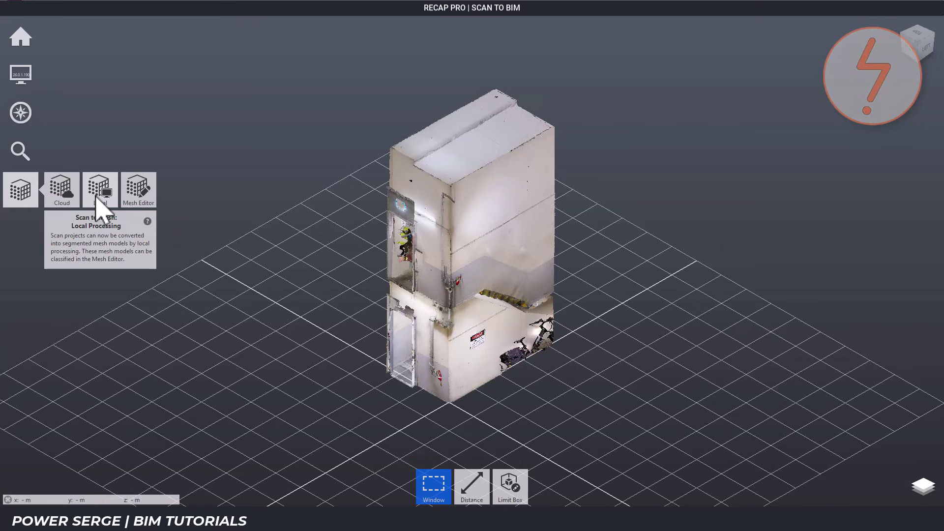
left_click(98, 195)
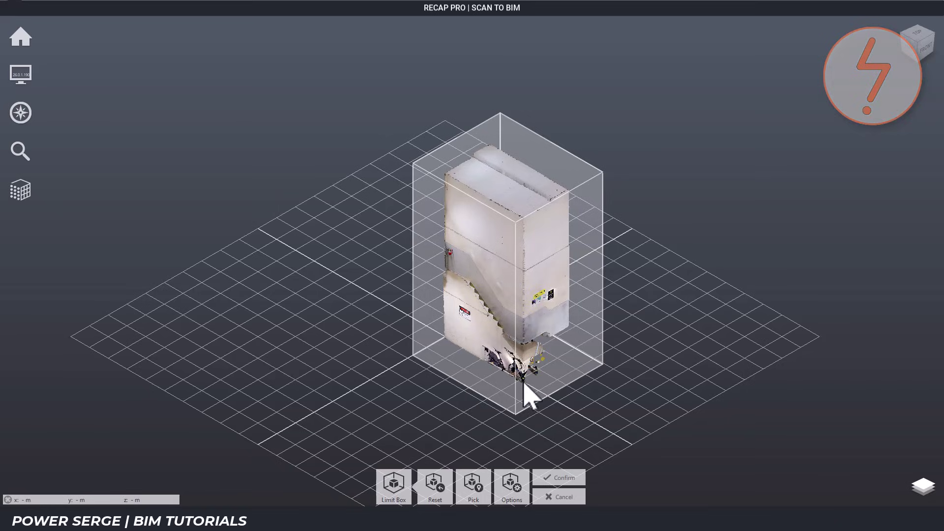
Step: Pull the limit box's right side and top face inward to crop the stairwell
left_click_drag(552, 382, 539, 350)
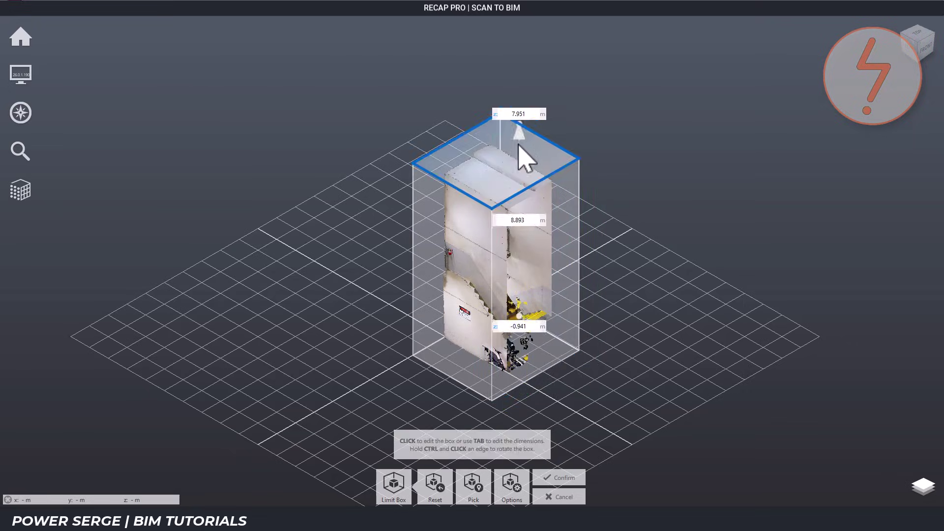
left_click_drag(521, 150, 540, 245)
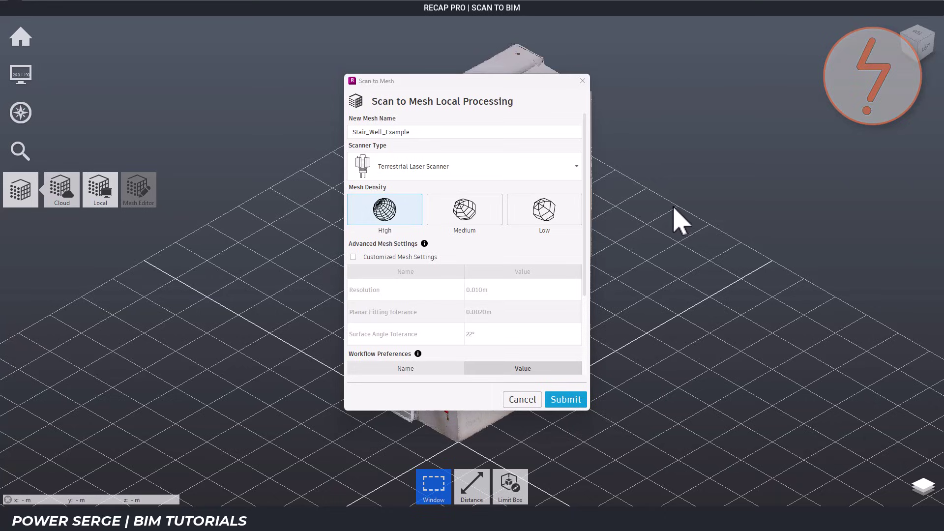
Step: Set scanner type to Handheld/SLAM Scanner and turn on Customized Mesh Settings
left_click(577, 167)
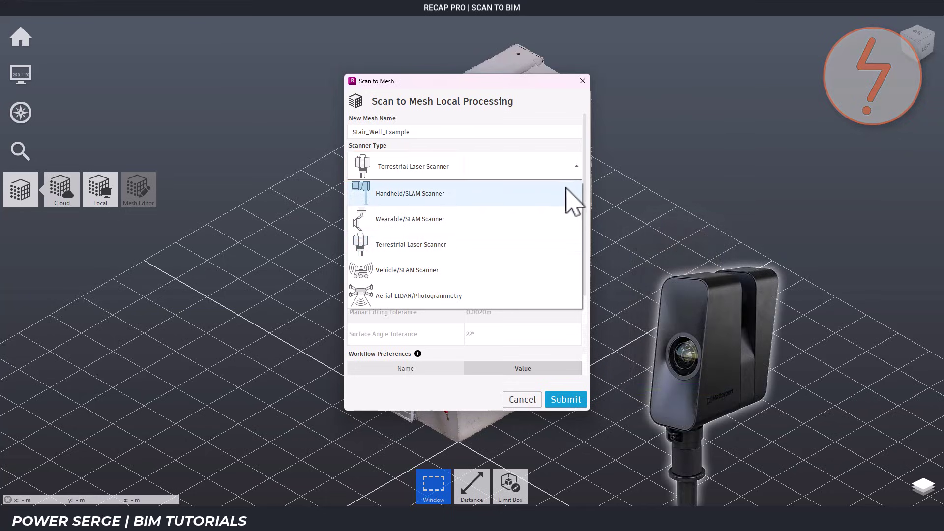
left_click(566, 199)
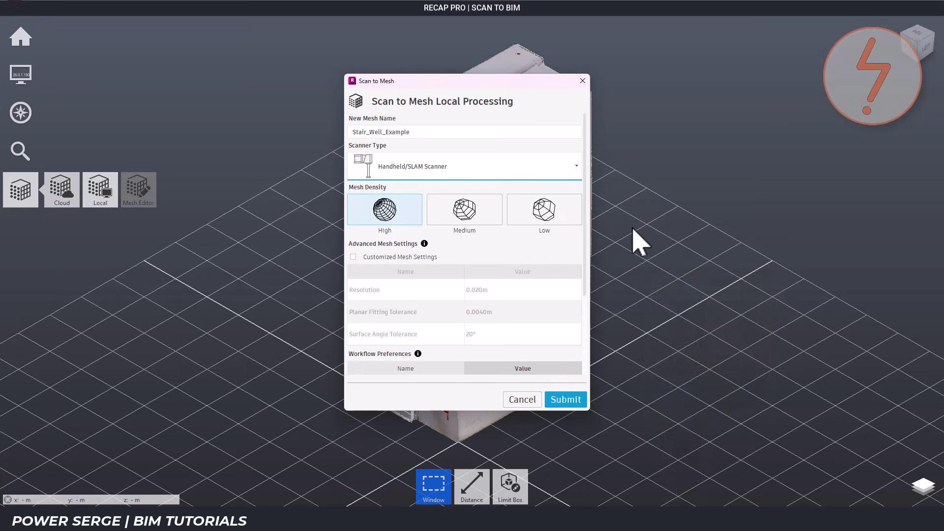
left_click(353, 257)
left_click(353, 258)
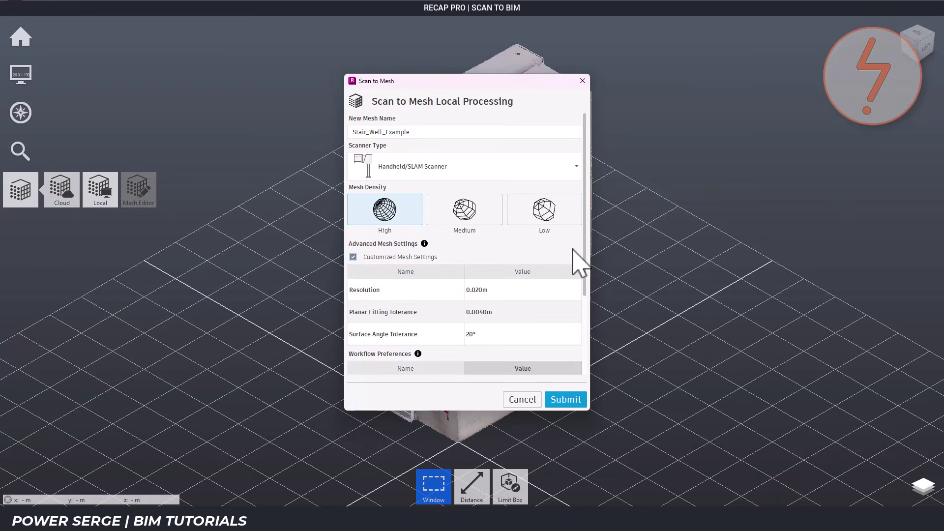
Step: Keep Maximum Tile Size at Medium (Recommended), then open Task Manager to watch CPU usage
scroll(574, 251, "down", 5)
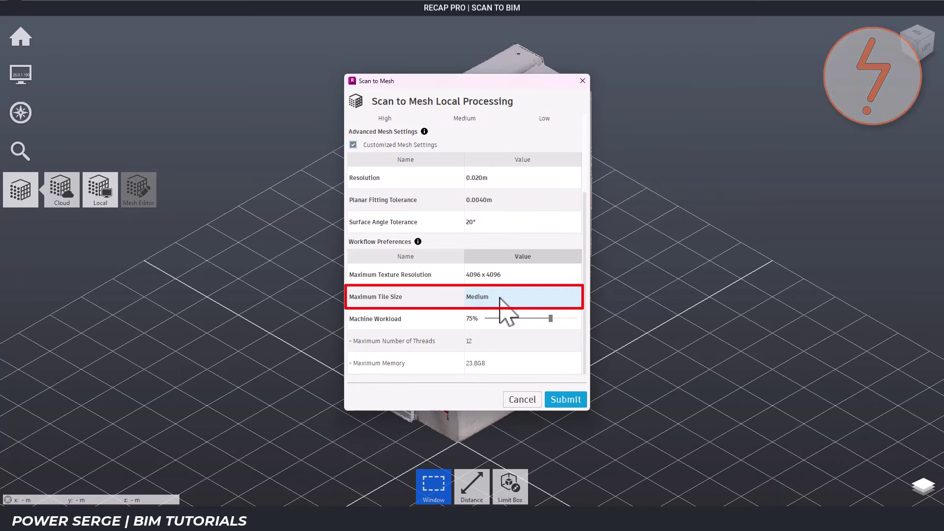
mouse_move(500, 298)
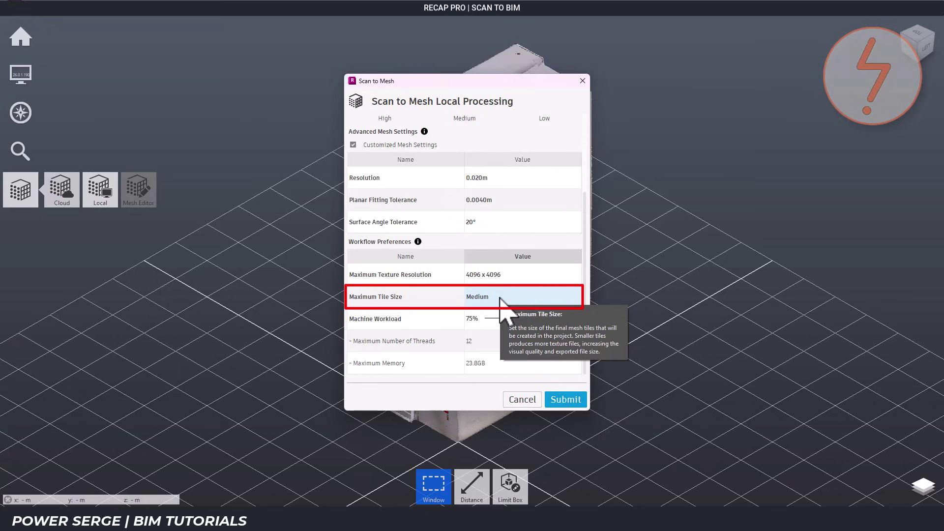
left_click(501, 297)
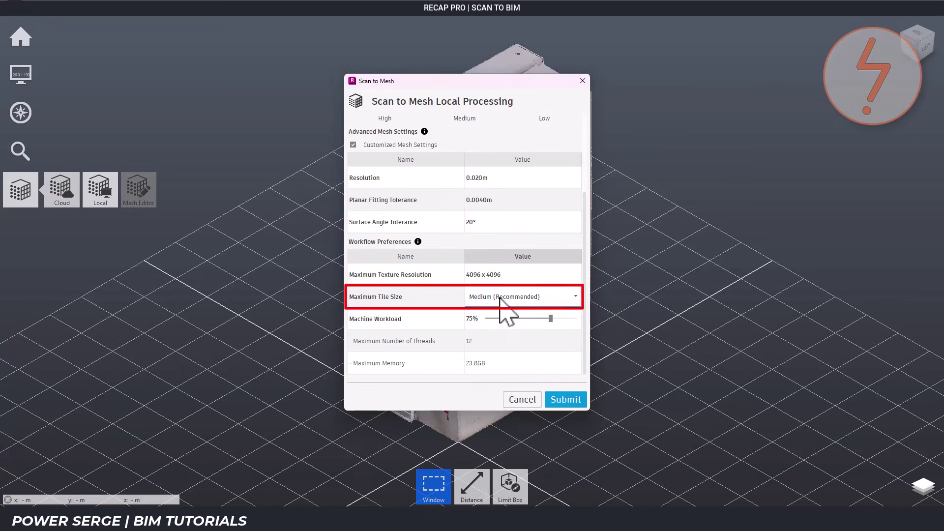
left_click(576, 298)
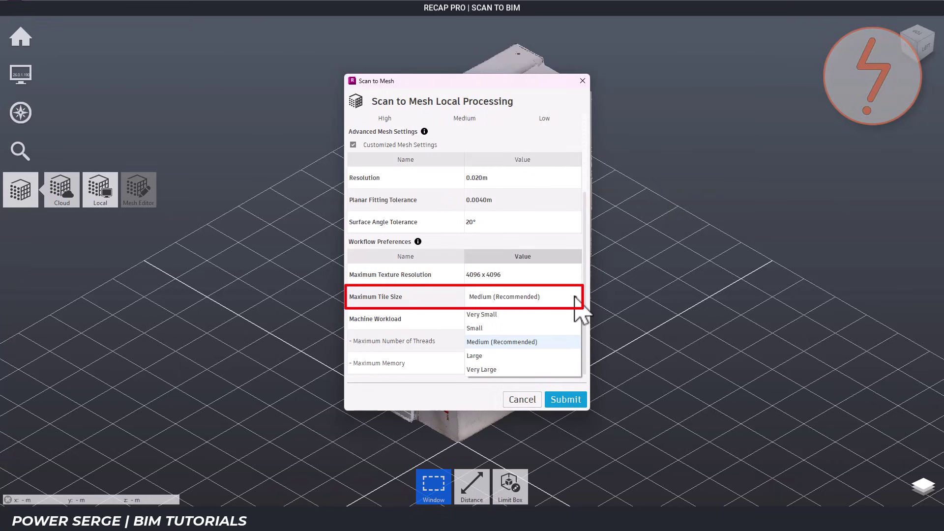
left_click(576, 298)
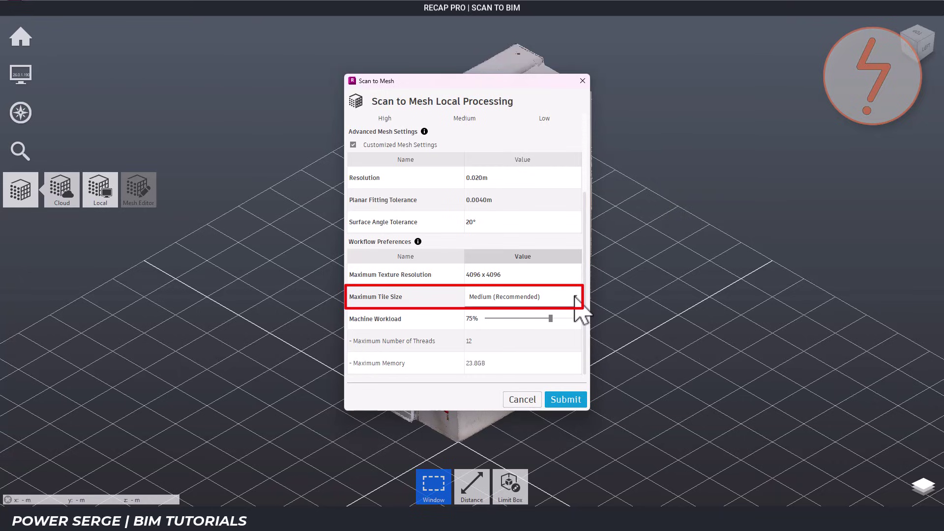
key("ctrl+shift+Escape")
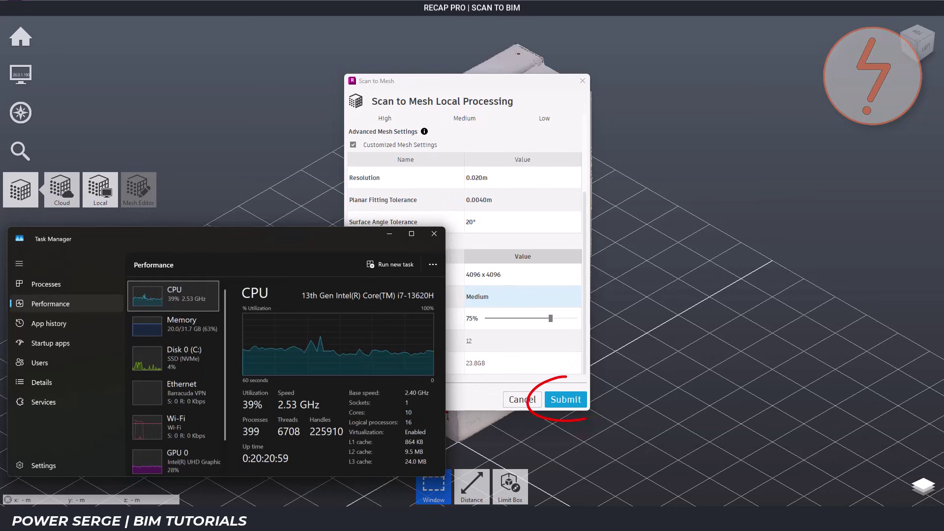
Step: Submit the Stair_Well_Example local meshing job
left_click(566, 400)
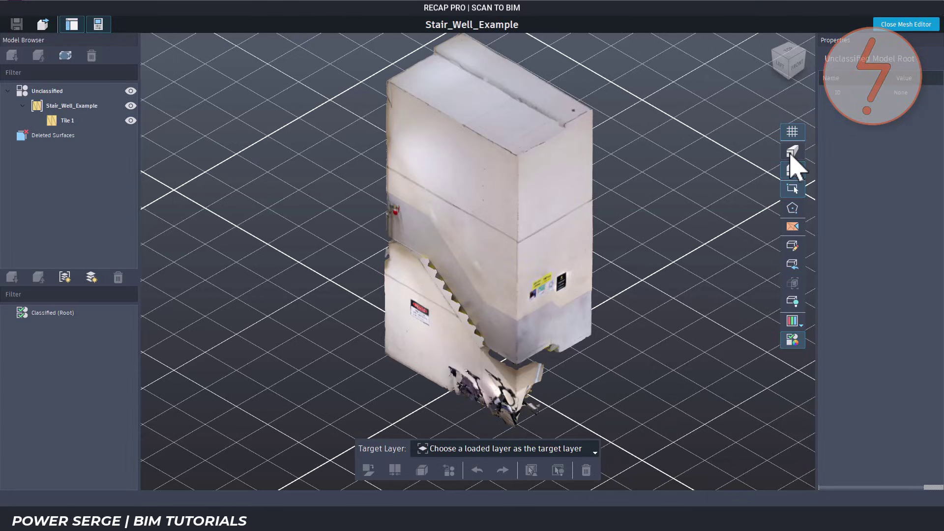
left_click(791, 153)
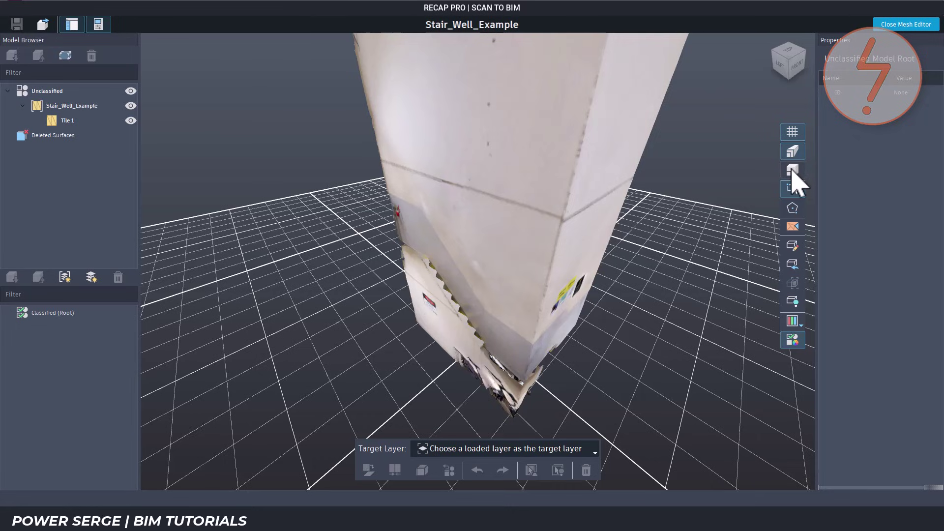
left_click(792, 171)
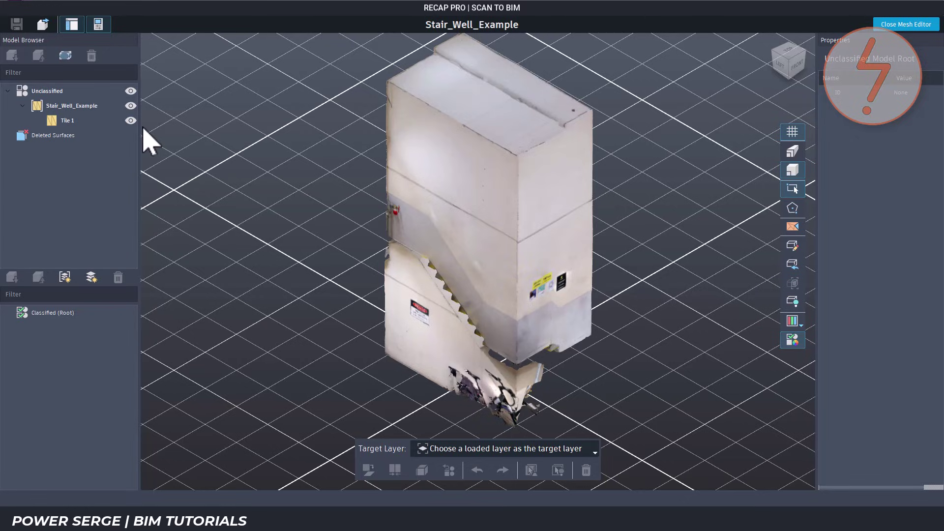
Step: Add a group named Walls and create a layer named Rear inside it
left_click(64, 277)
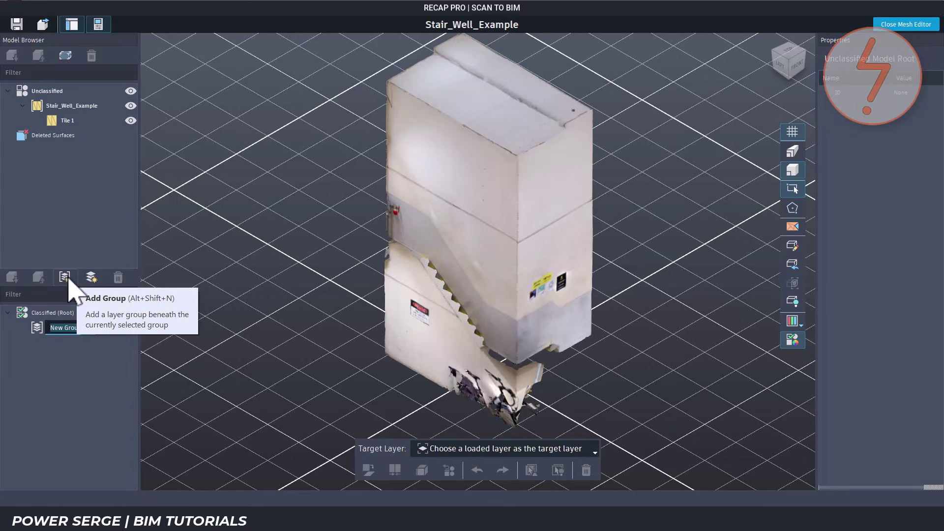
type("Walls")
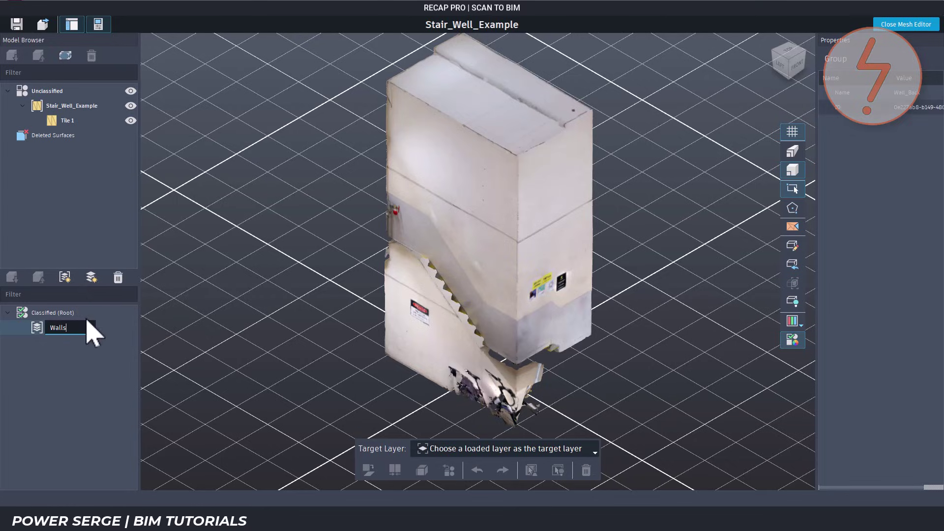
key("Return")
right_click(59, 328)
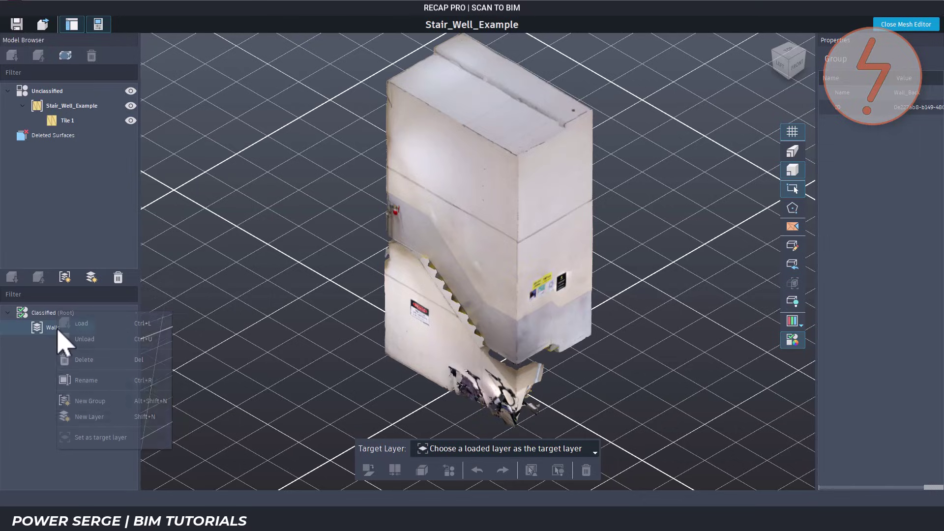
left_click(117, 418)
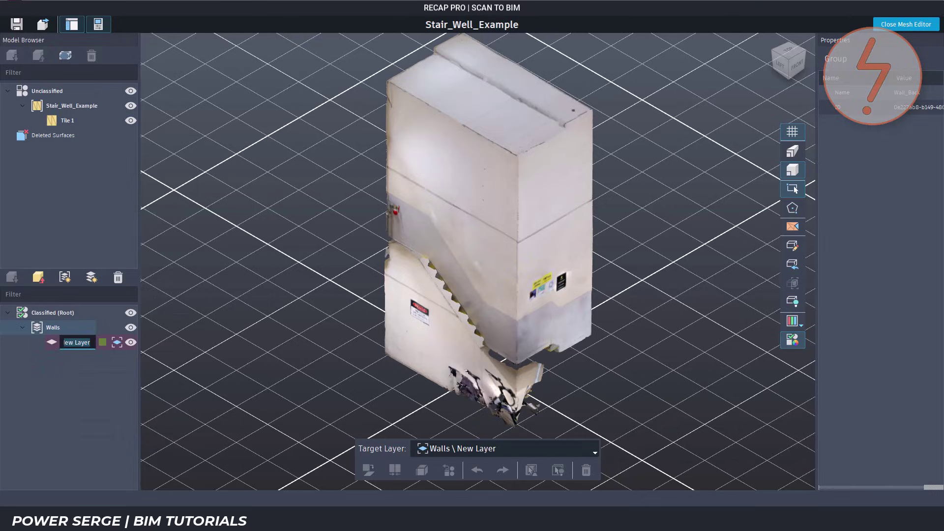
type("Rear")
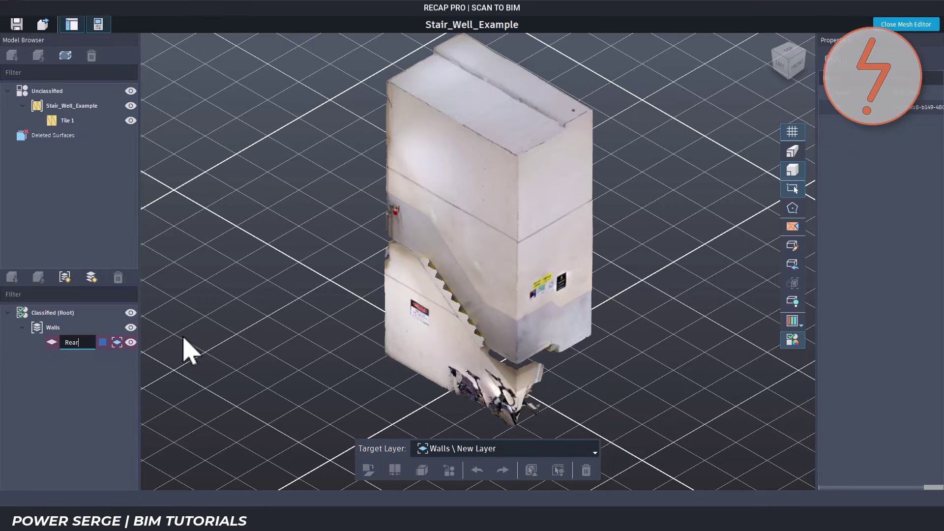
key("Return")
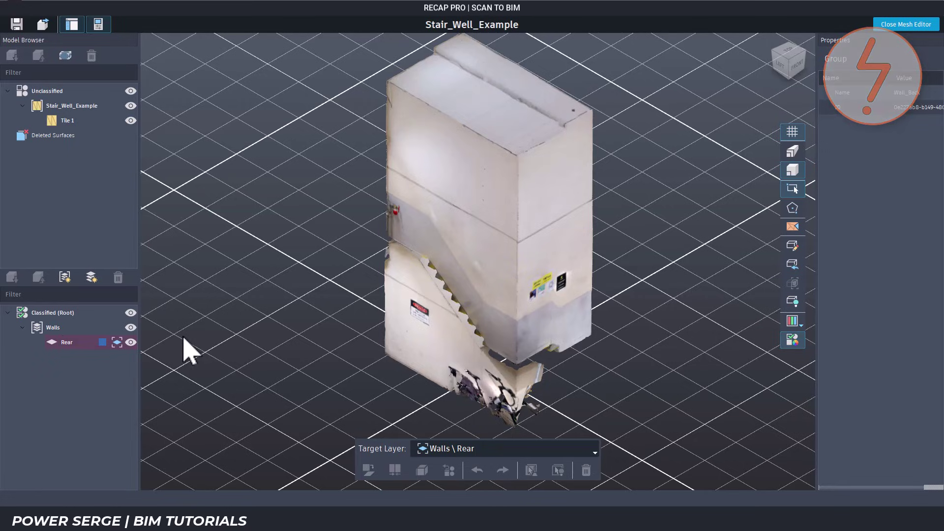
Step: Assign the tall right-side wall face to Walls \ Rear and toggle the layer's visibility to verify
left_click(554, 206)
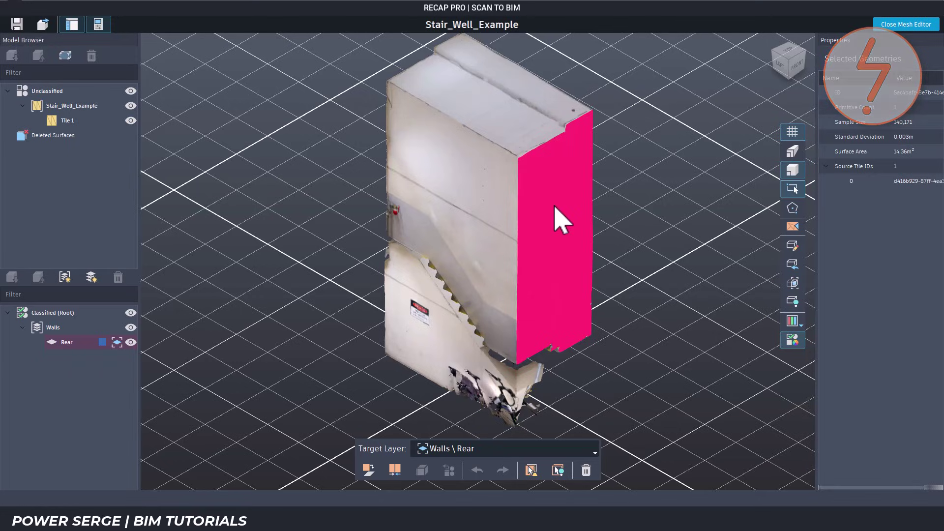
left_click(368, 474)
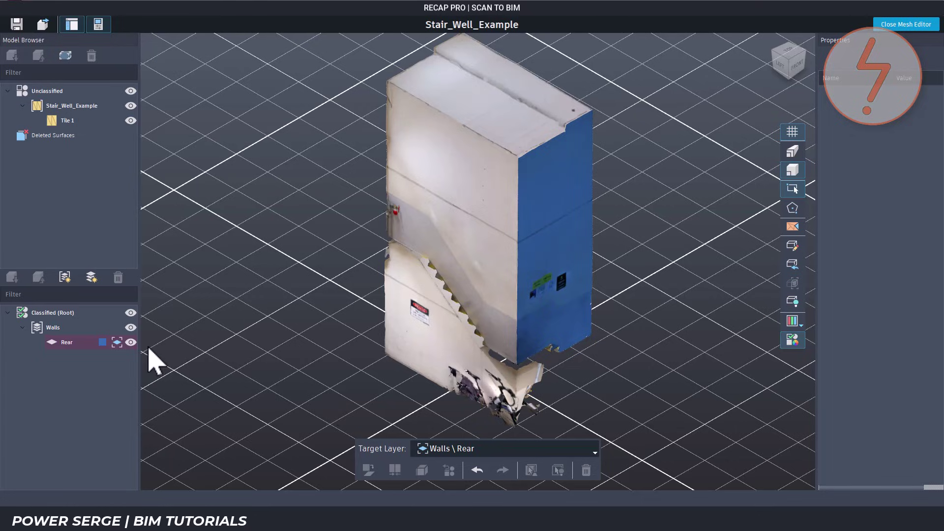
left_click(130, 342)
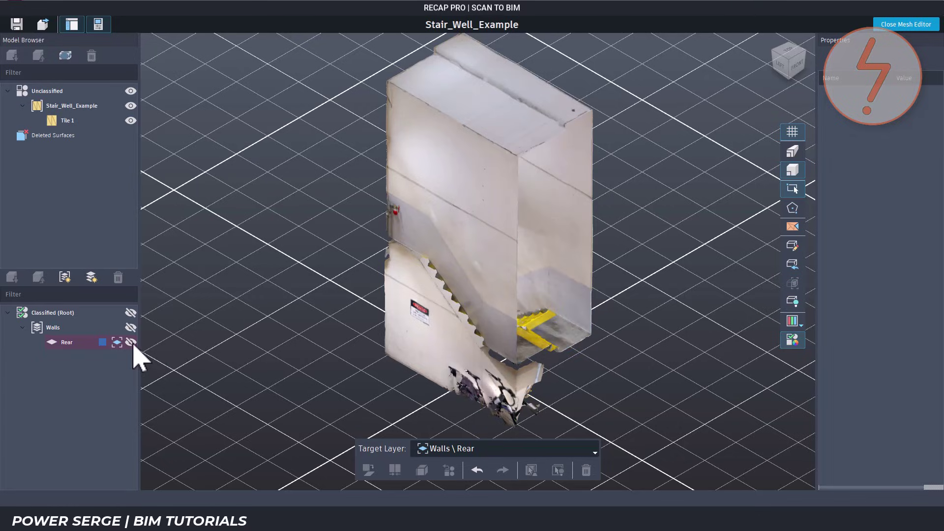
left_click(130, 343)
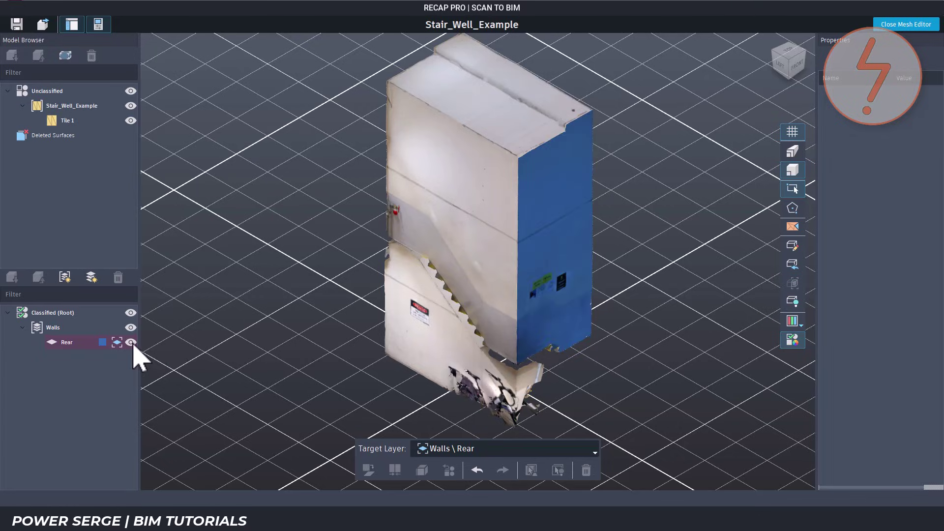
Step: Create a Right layer under Walls and assign the upper and lower left wall faces to it
left_click(92, 278)
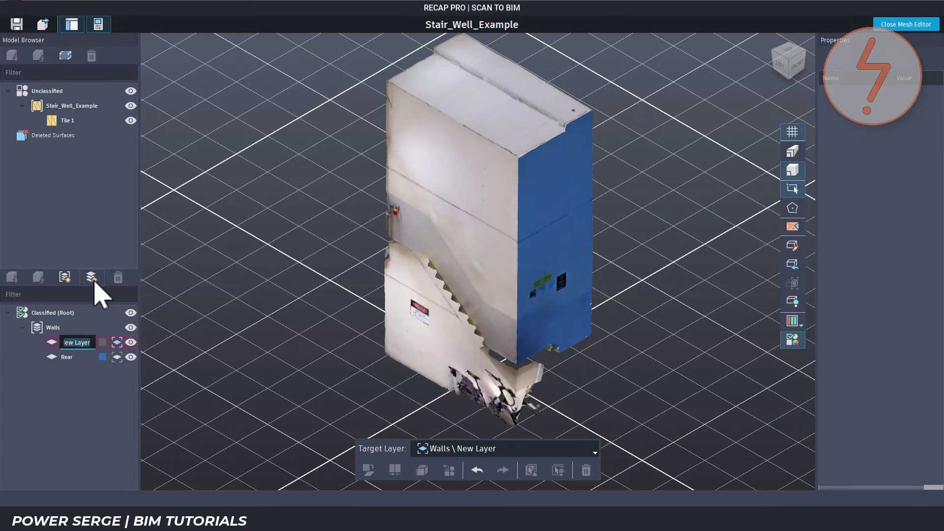
type("Right")
key("Return")
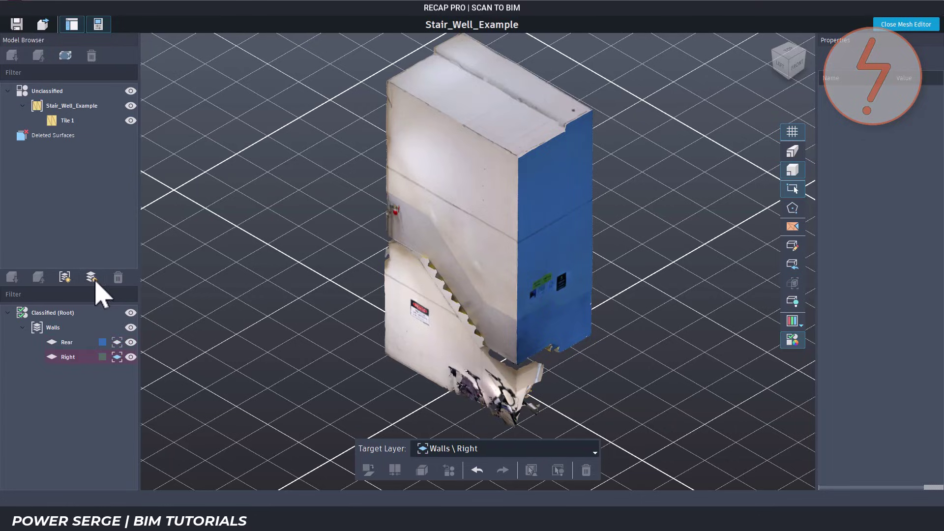
left_click(424, 152)
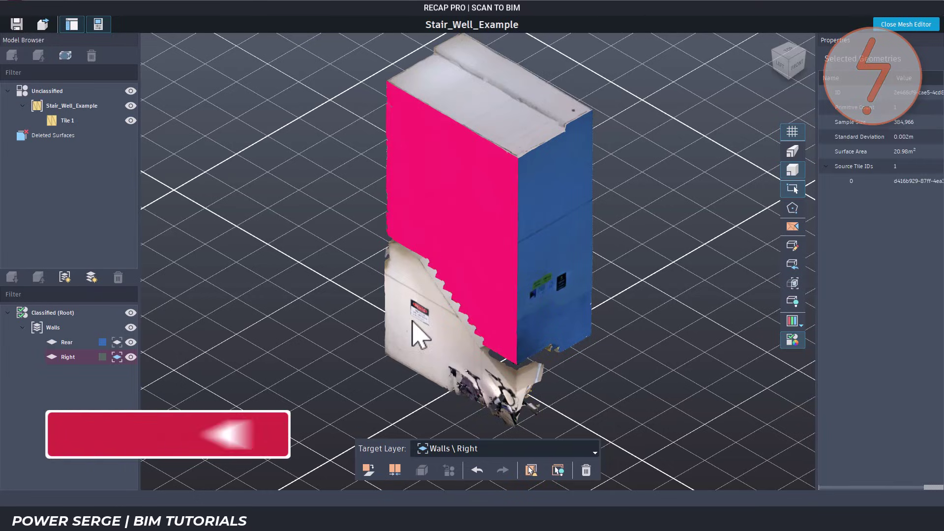
left_click(418, 359, "ctrl")
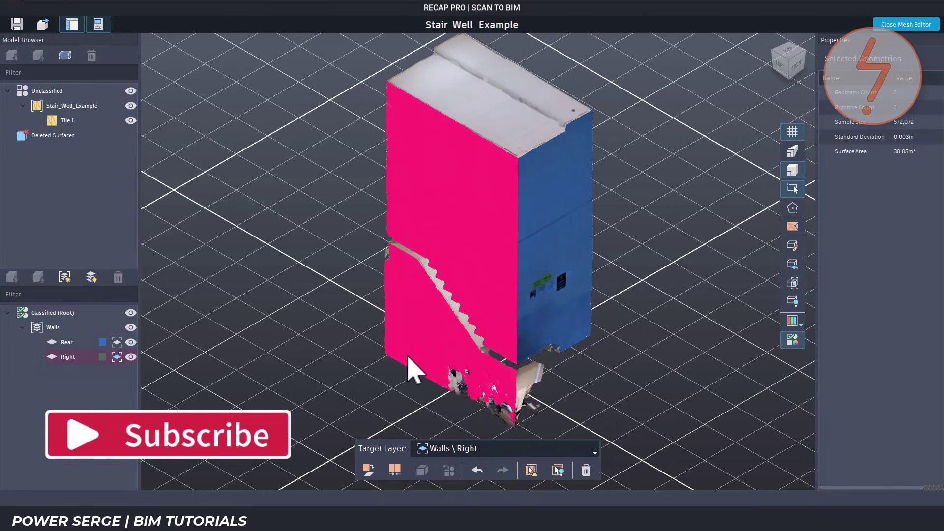
left_click(370, 471)
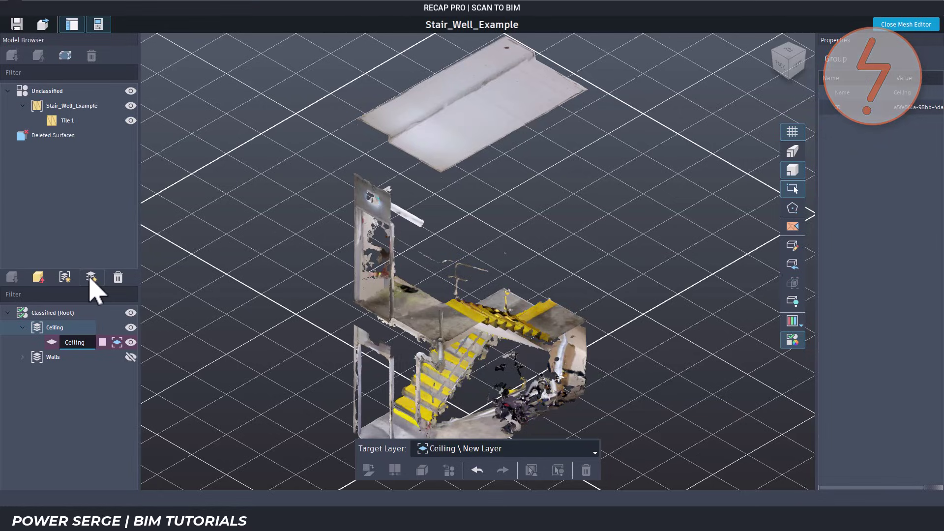
Step: Name the layer Ceiling, assign both ceiling patches to it, and hide it
key("Return")
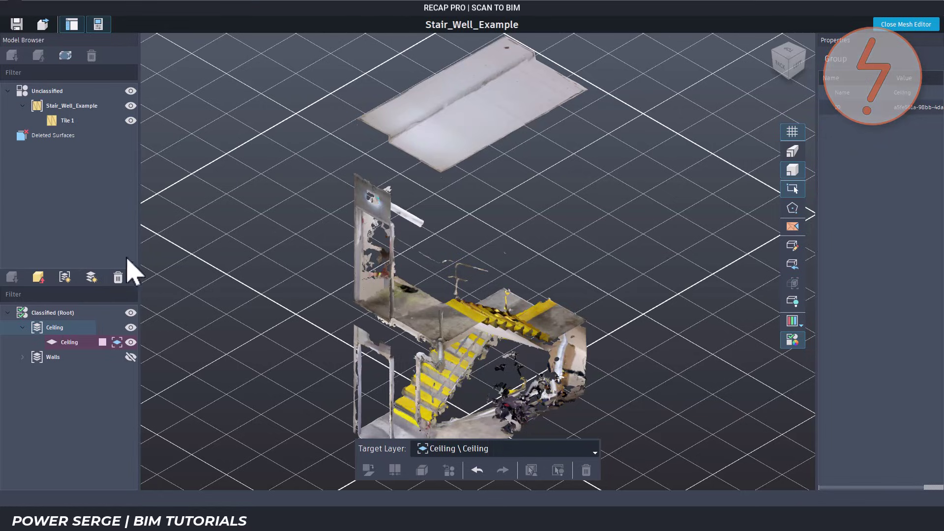
left_click(402, 120)
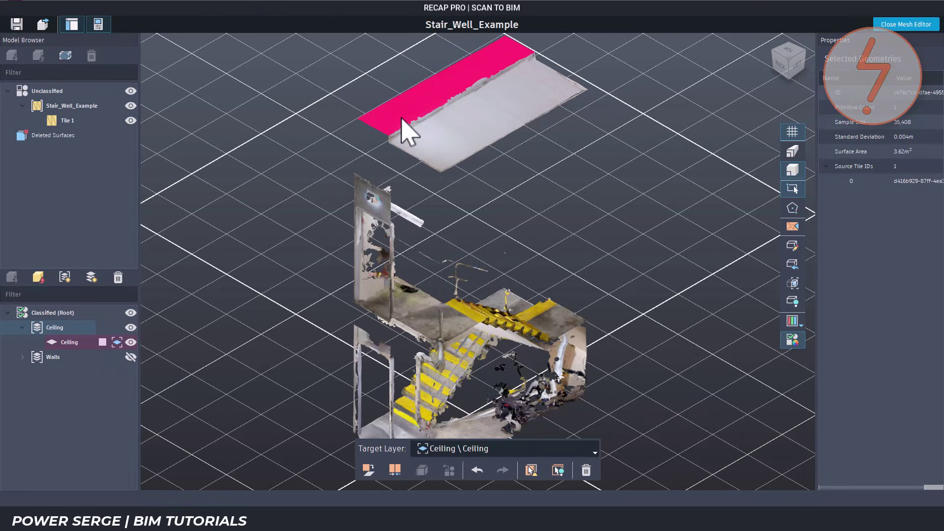
left_click(438, 138, "ctrl")
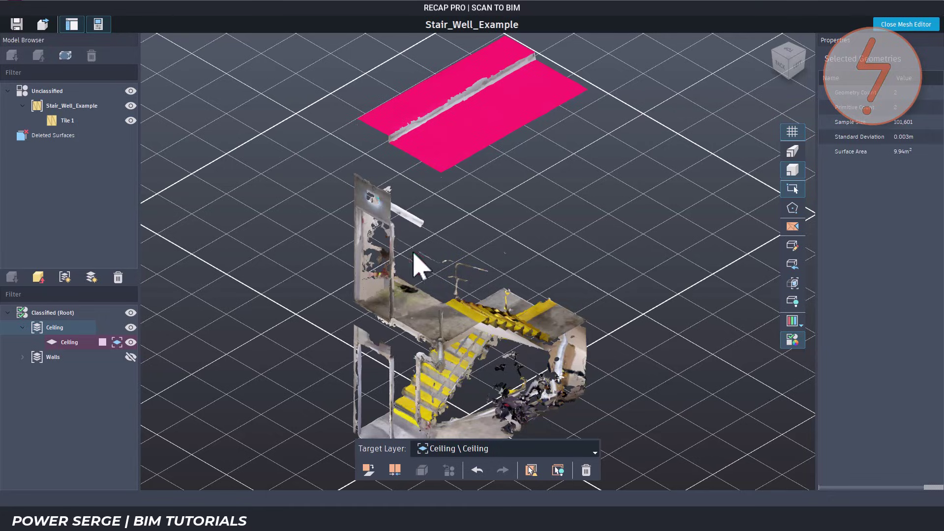
left_click(369, 470)
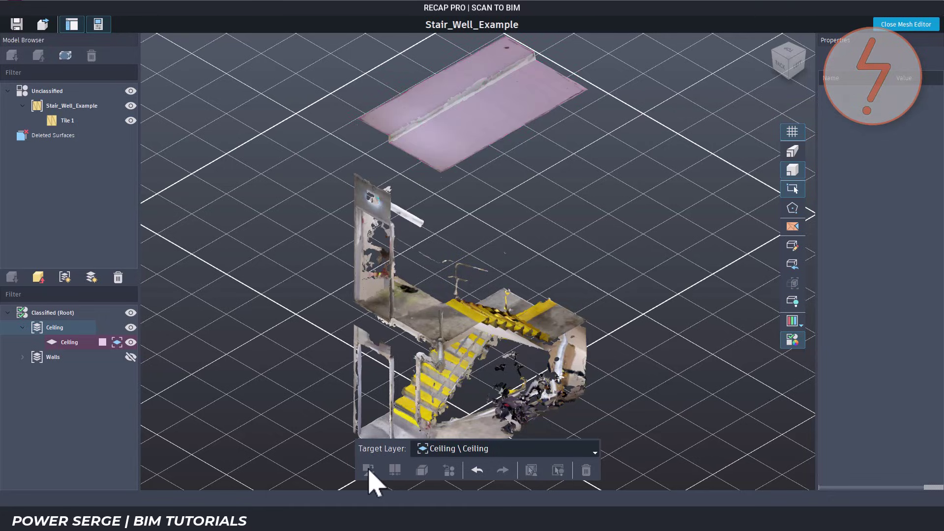
left_click(131, 342)
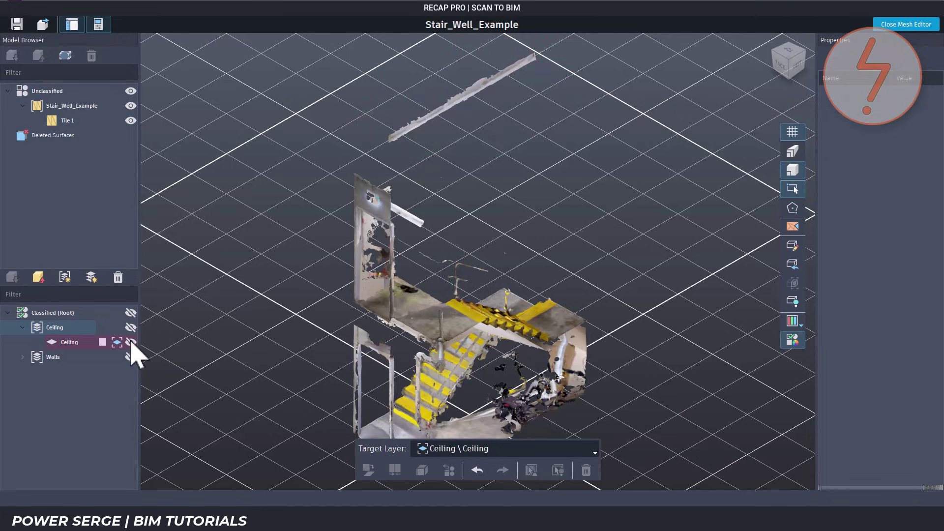
Step: Box-select the beam above the stairwell and assign it to the Ceiling layer
left_click(790, 190)
left_click_drag(344, 43, 572, 159)
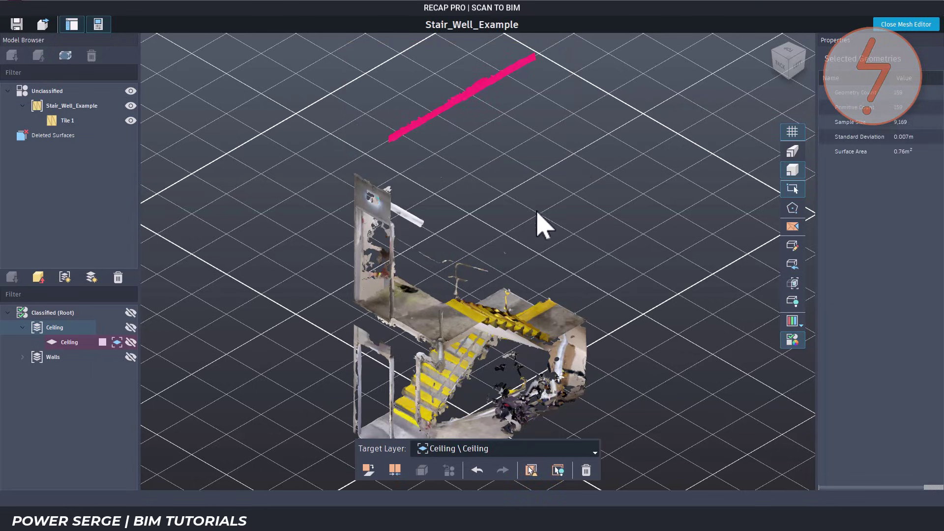
left_click(368, 471)
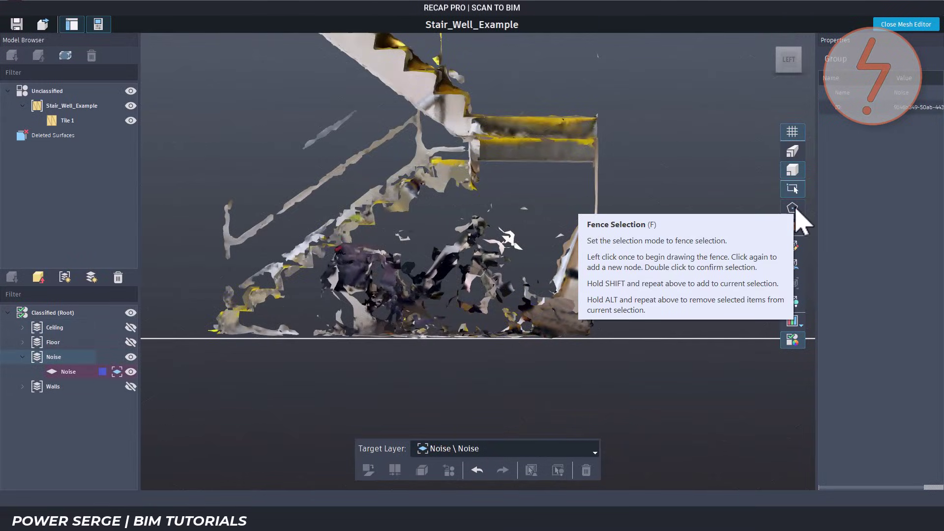
Step: Fence-select the debris beneath the stair flight, assign it to Noise, and hide the Noise layer
left_click(794, 209)
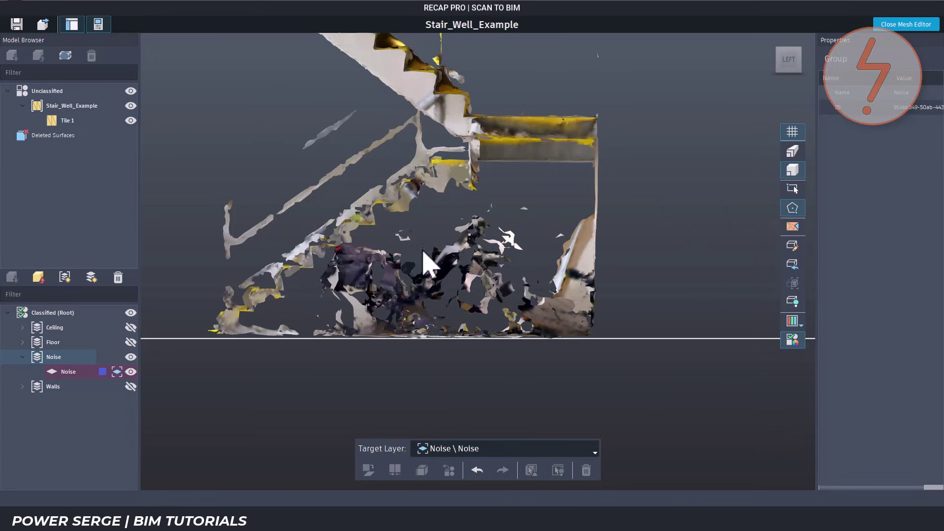
left_click(363, 230)
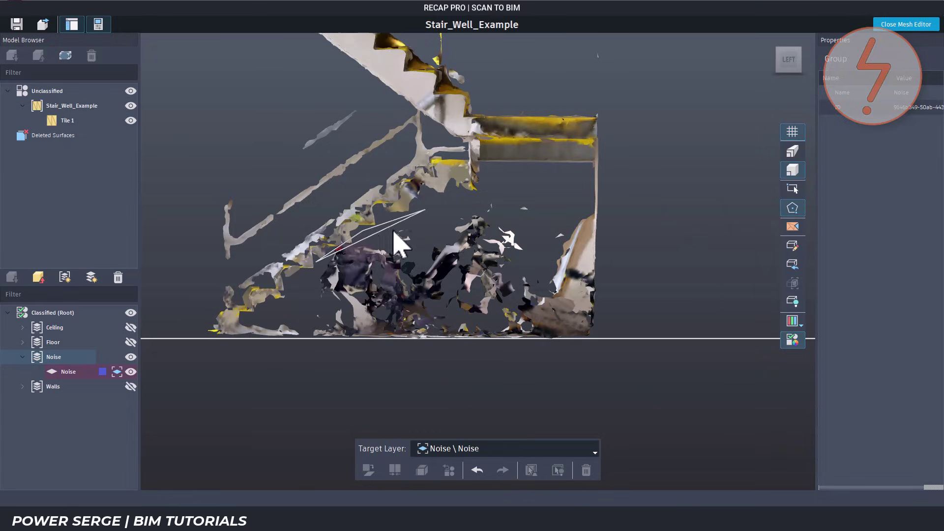
left_click(504, 194)
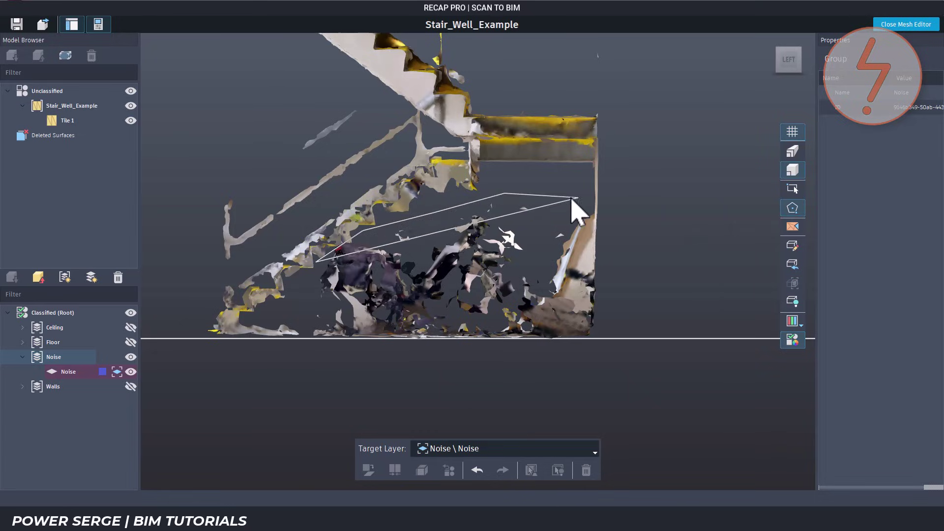
left_click(596, 199)
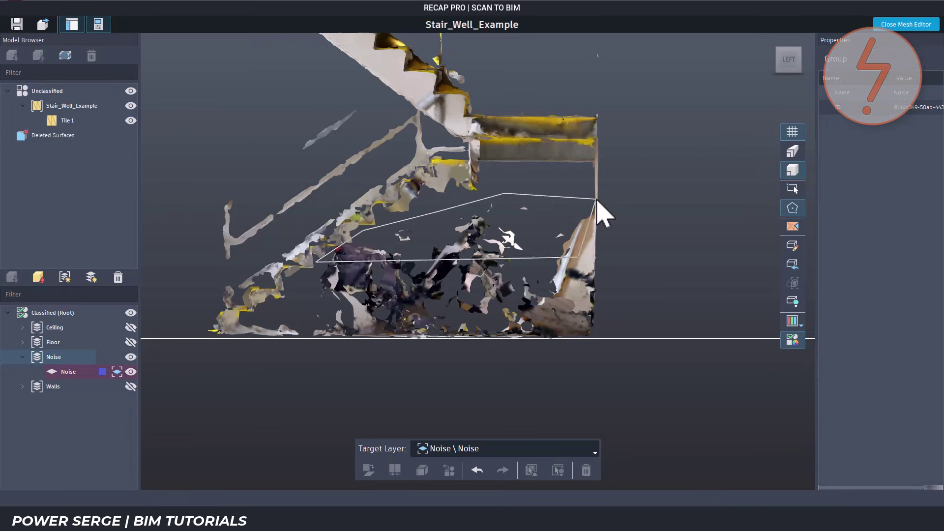
left_click(592, 338)
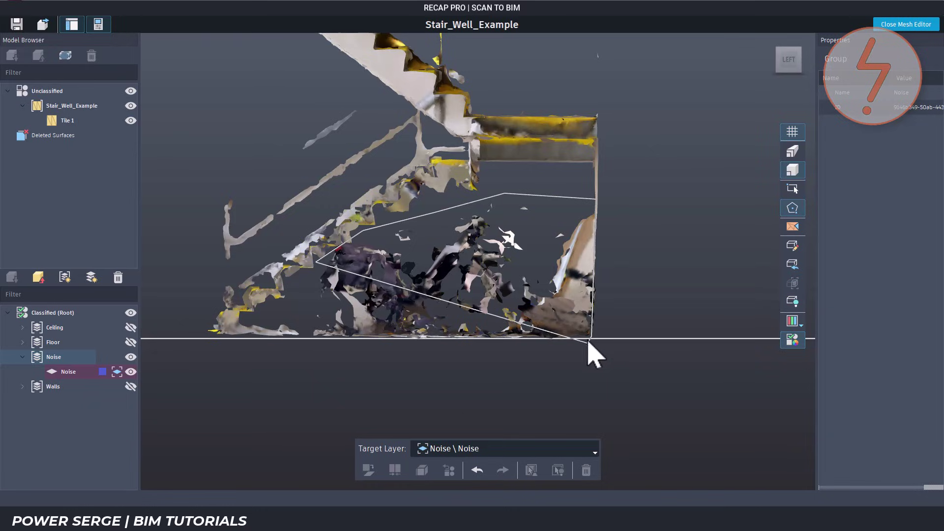
left_click(562, 359)
left_click(332, 375)
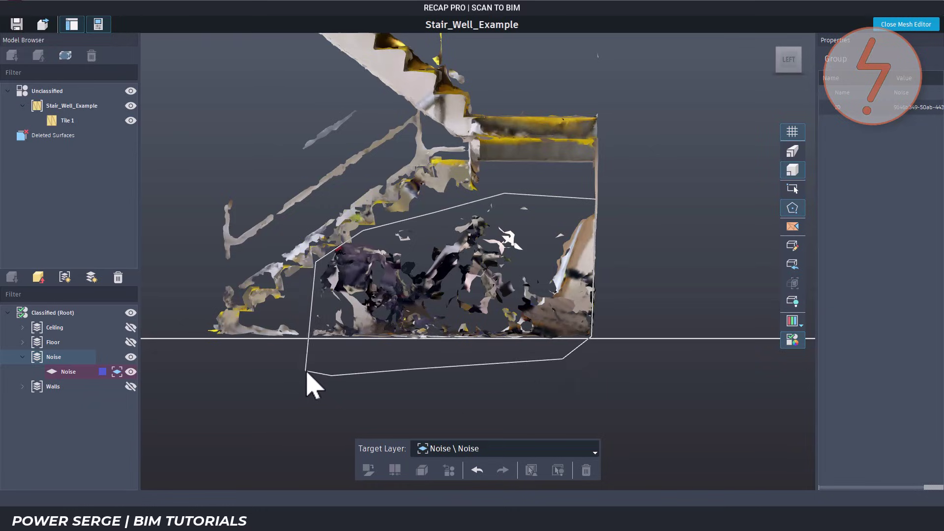
left_click(305, 372)
double_click(301, 306)
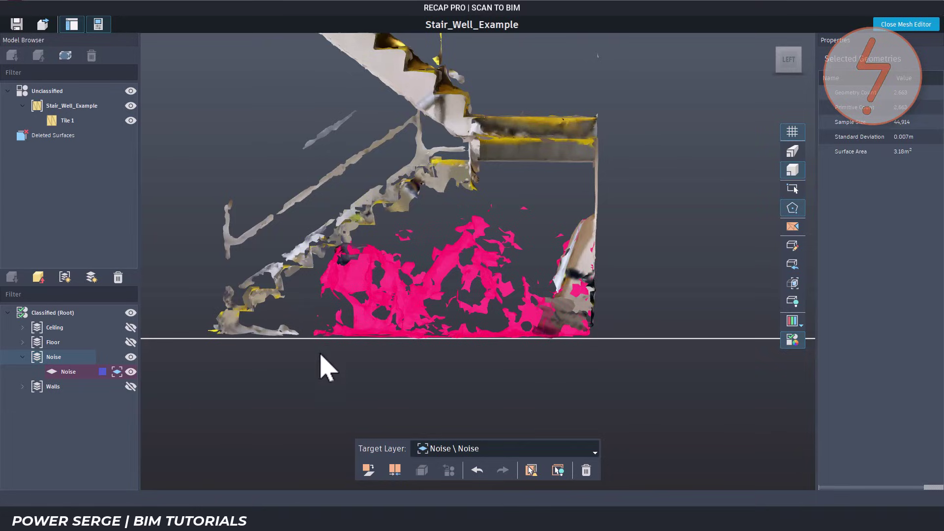
left_click(368, 471)
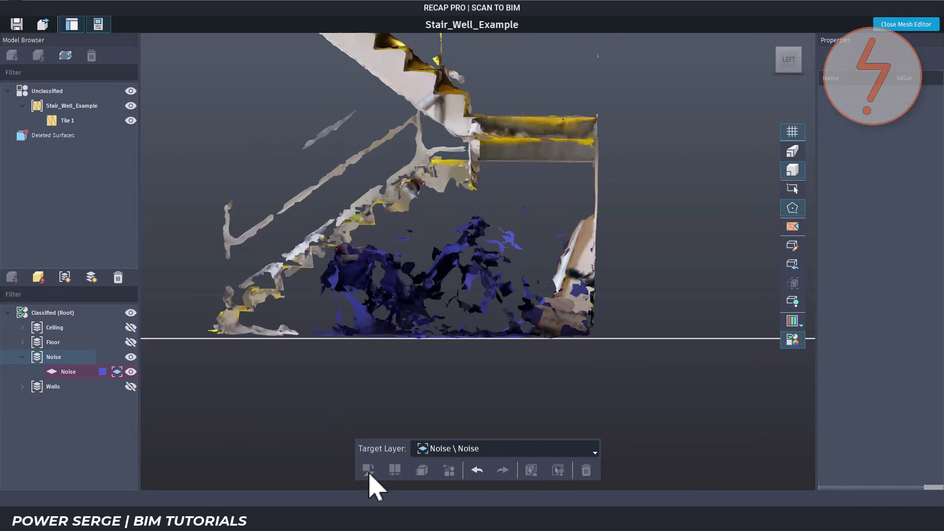
left_click(130, 372)
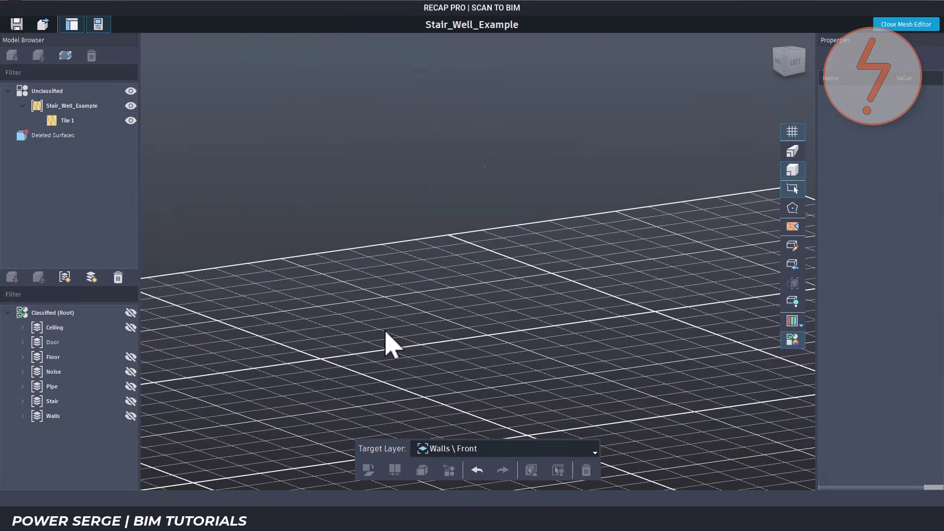
Step: Save the classified mesh project and open Export, targeting Stair_Well_Example as a NavisWorks Cache file
left_click(18, 25)
left_click(43, 28)
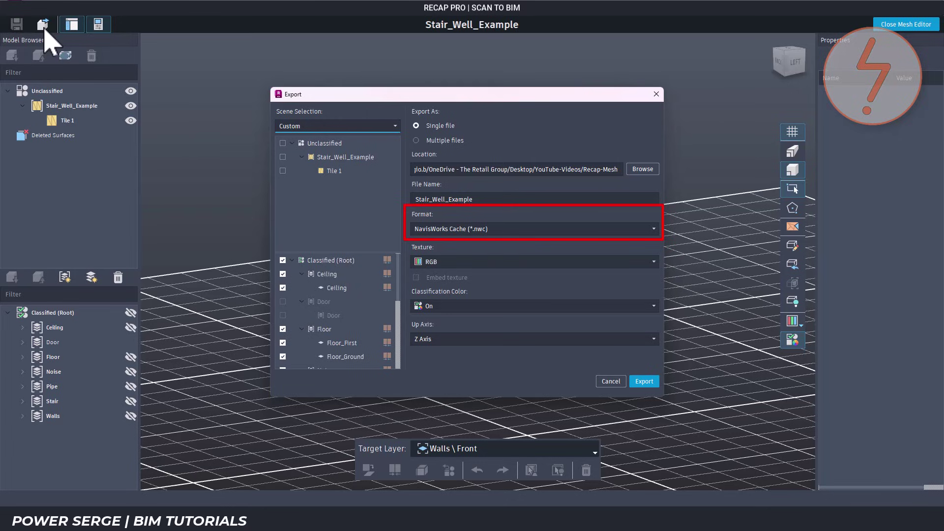
Step: Export only the Classified Mesh scene as a ReCap Mesh Revit Format (*.rcmr) file
left_click(653, 229)
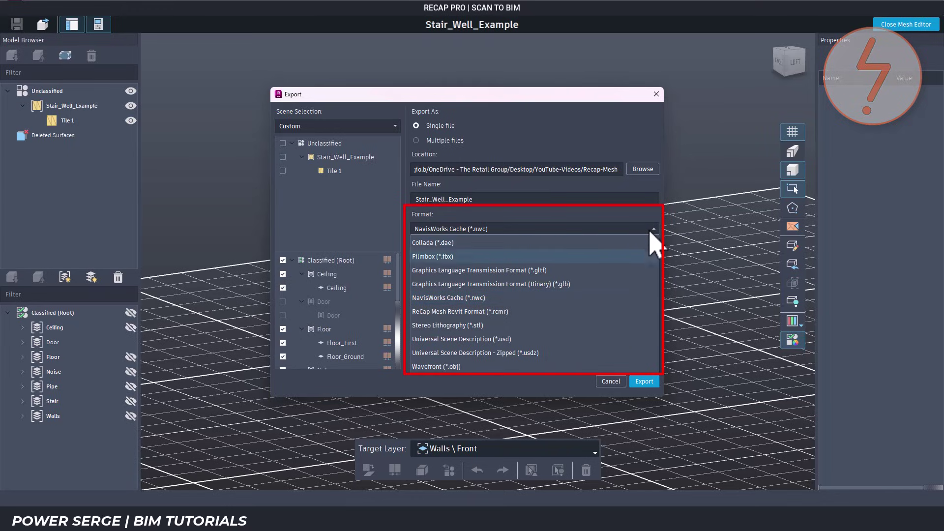
left_click(509, 314)
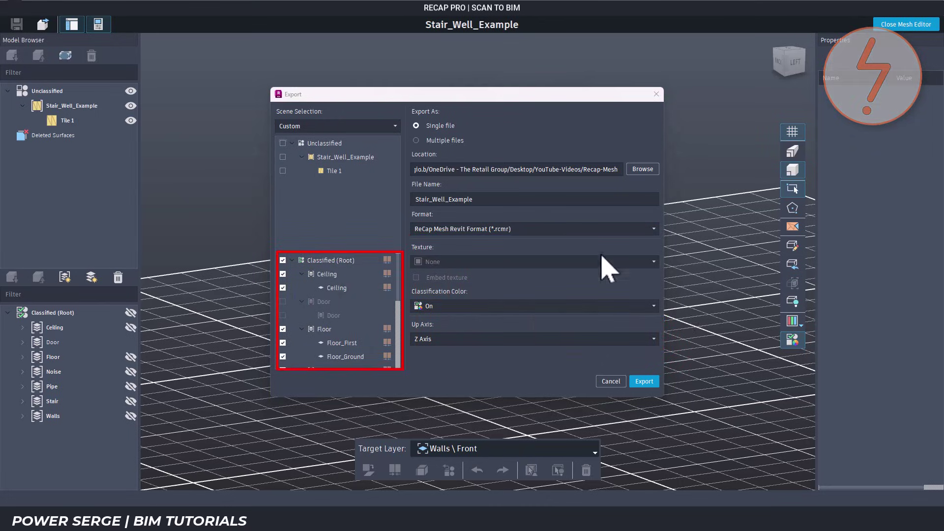
left_click(394, 126)
left_click(375, 154)
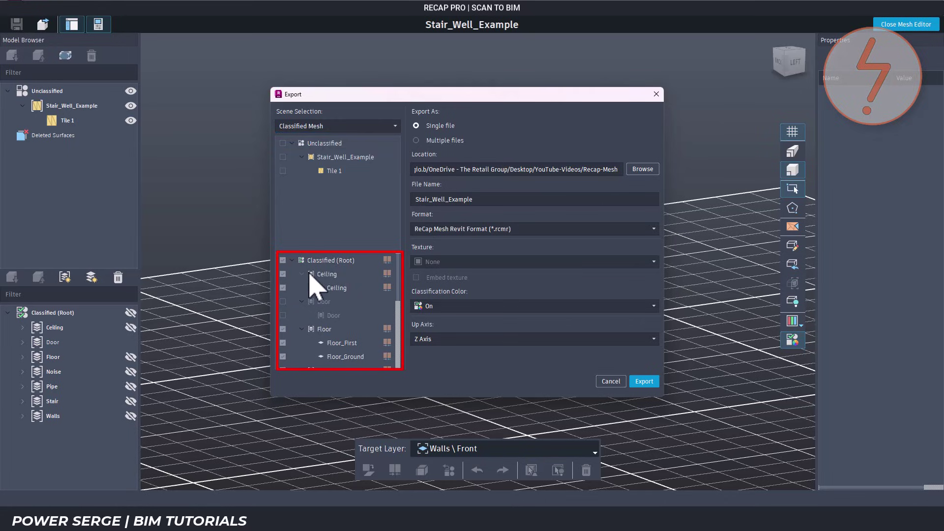
left_click(642, 382)
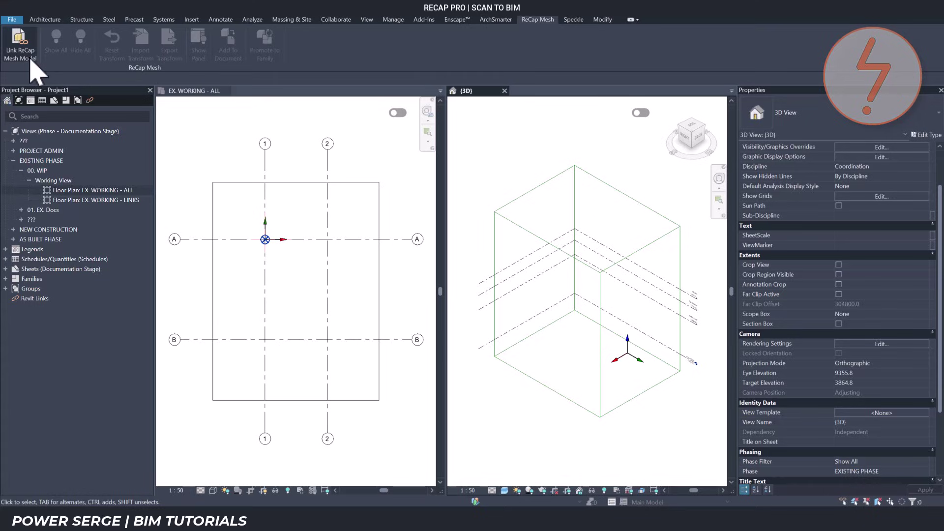
Step: Link Stair_Well_Example.rcmr into the Revit project with Origin to Internal Origin
left_click(20, 44)
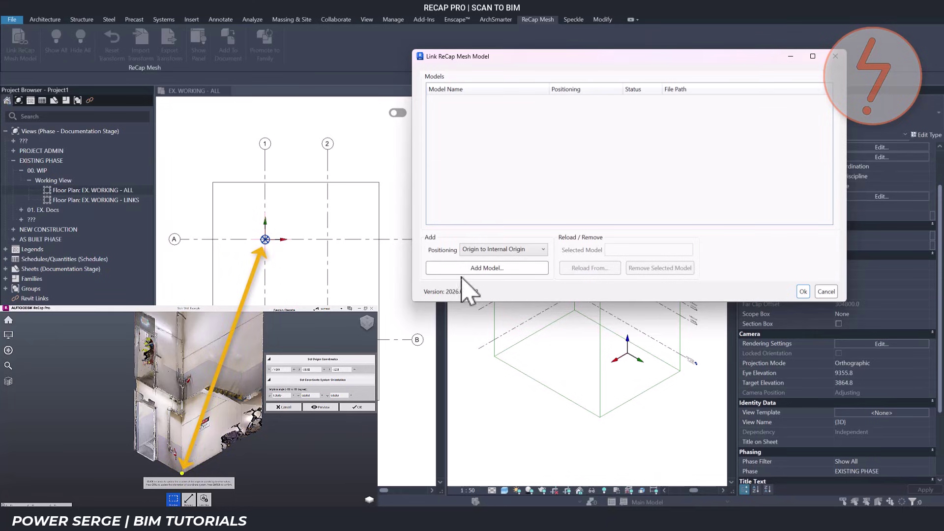
left_click(526, 270)
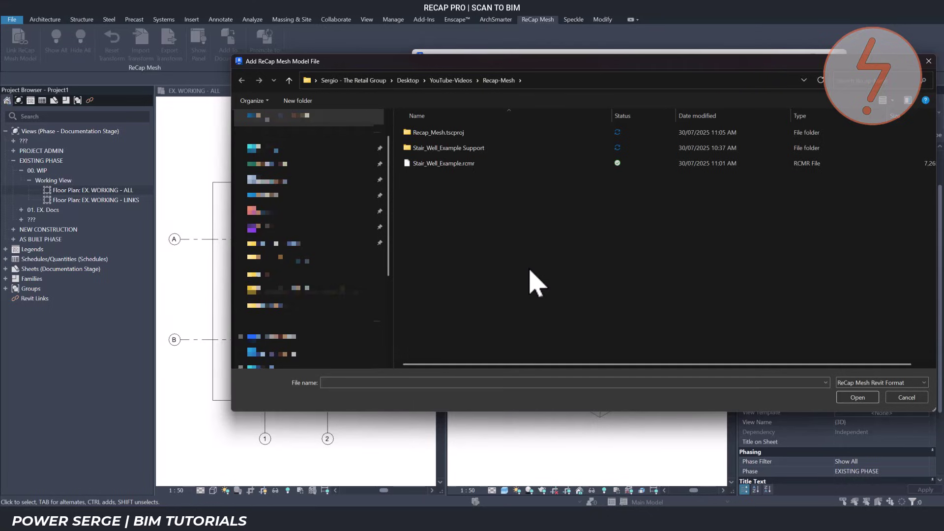
left_click(467, 165)
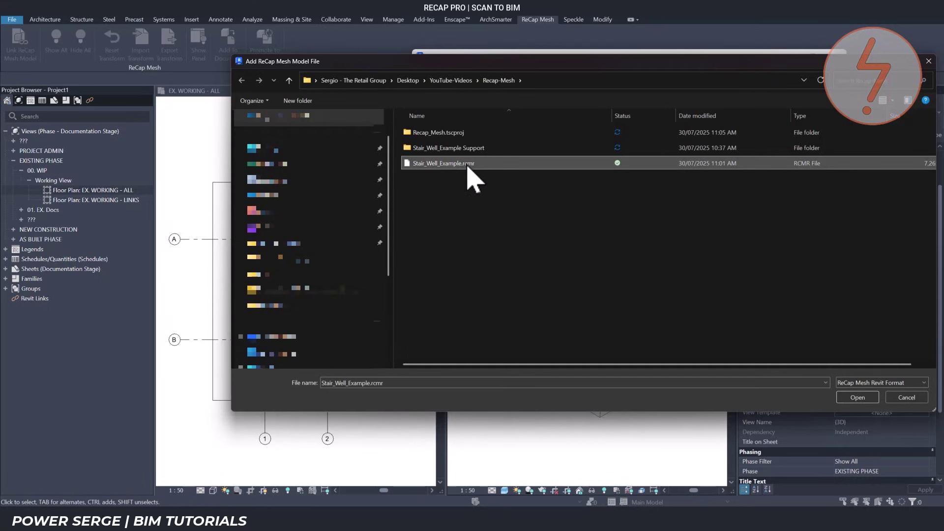
left_click(858, 398)
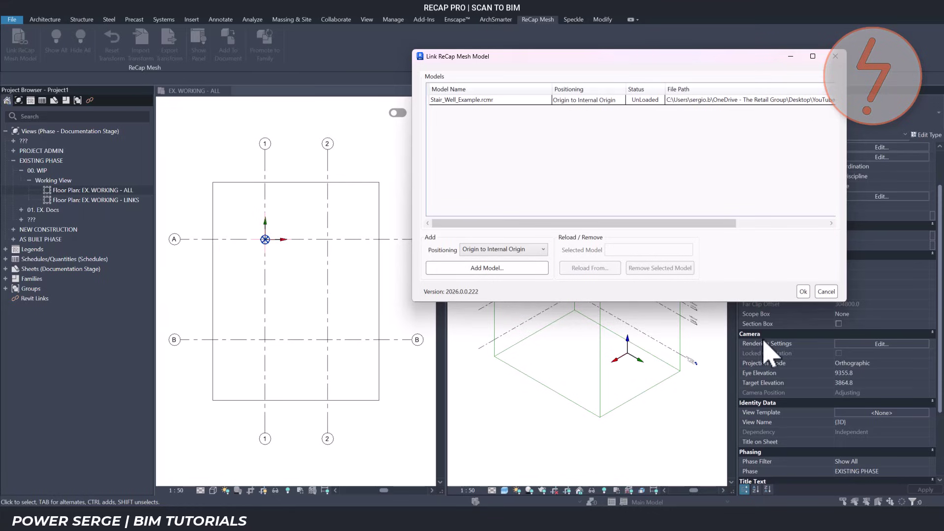
left_click(804, 292)
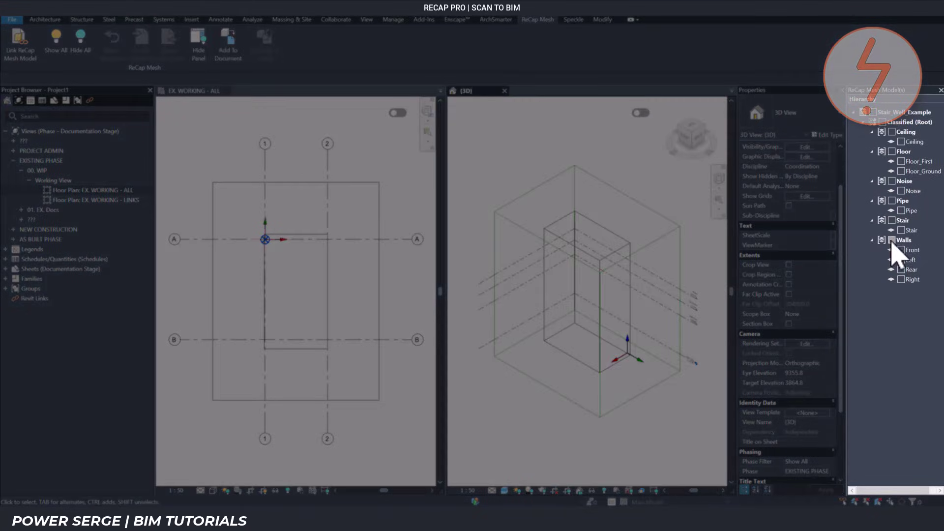
Step: Turn on the mesh's Walls layer, briefly preview the Ceiling layer, then hide Ceiling again
left_click(892, 240)
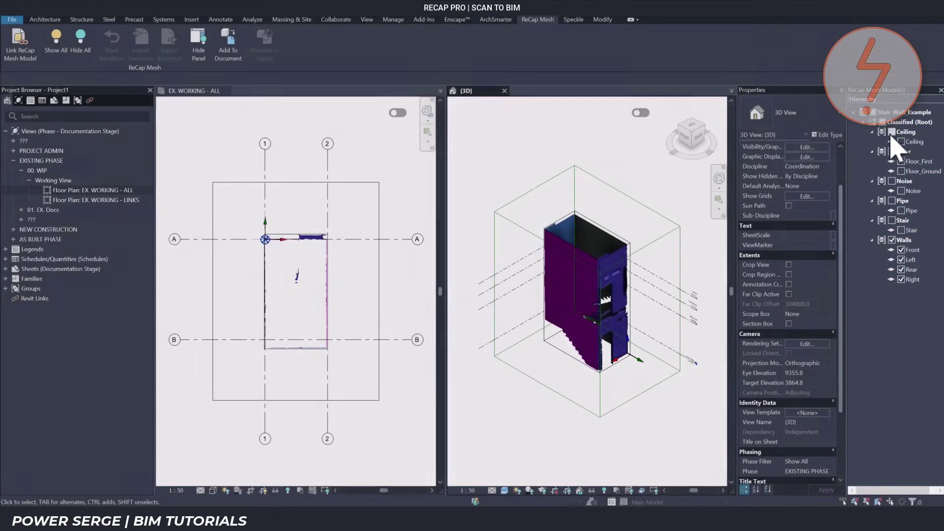
left_click(892, 132)
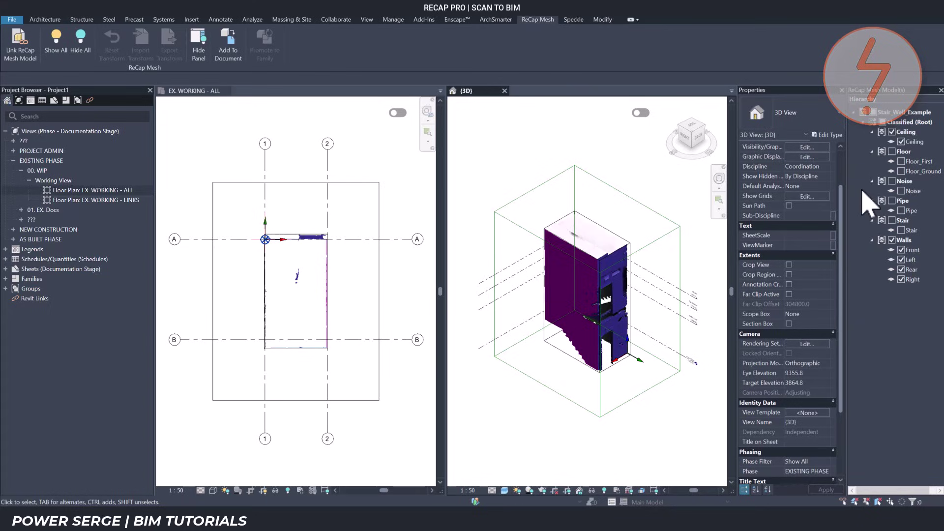
left_click(891, 132)
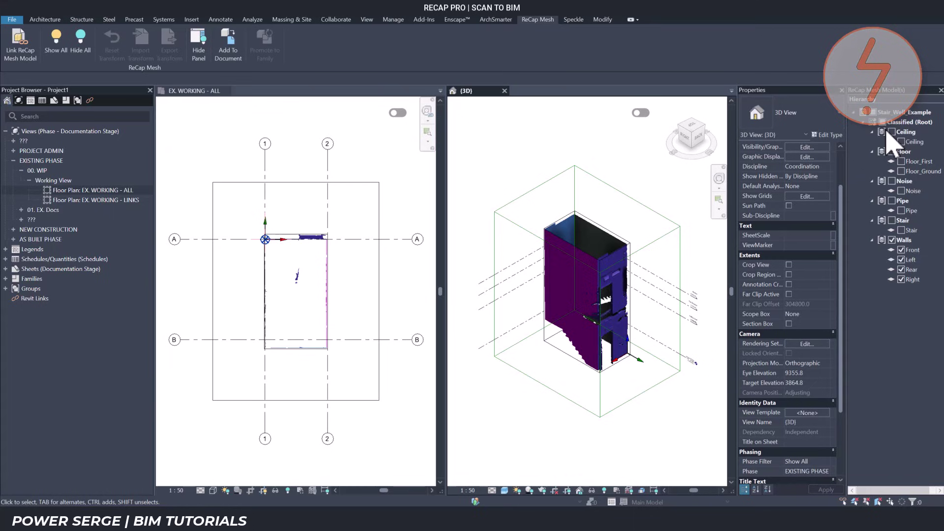
Step: Start Add To Document and assign the Front and Left mesh layers to the Walls category
left_click(232, 63)
scroll(324, 302, "down", 2)
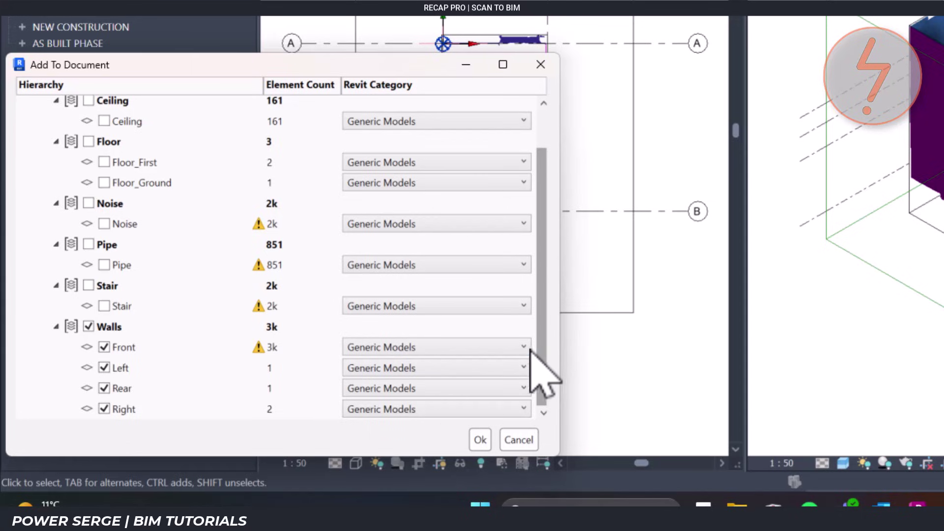
left_click(526, 347)
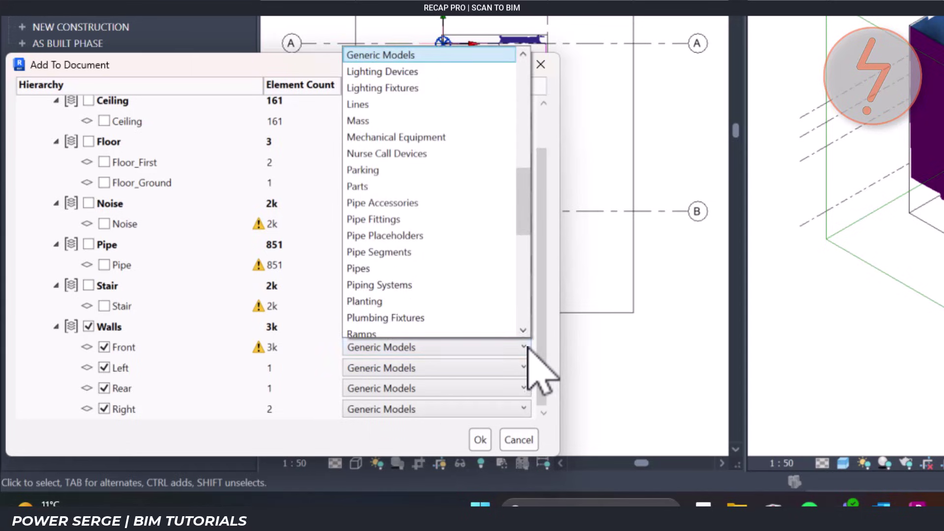
left_click_drag(525, 219, 525, 329)
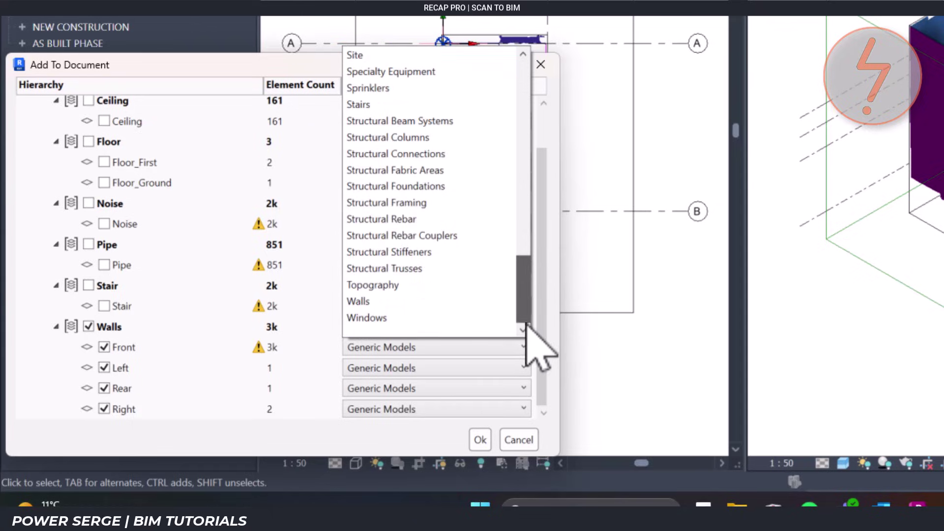
left_click(496, 302)
left_click(526, 368)
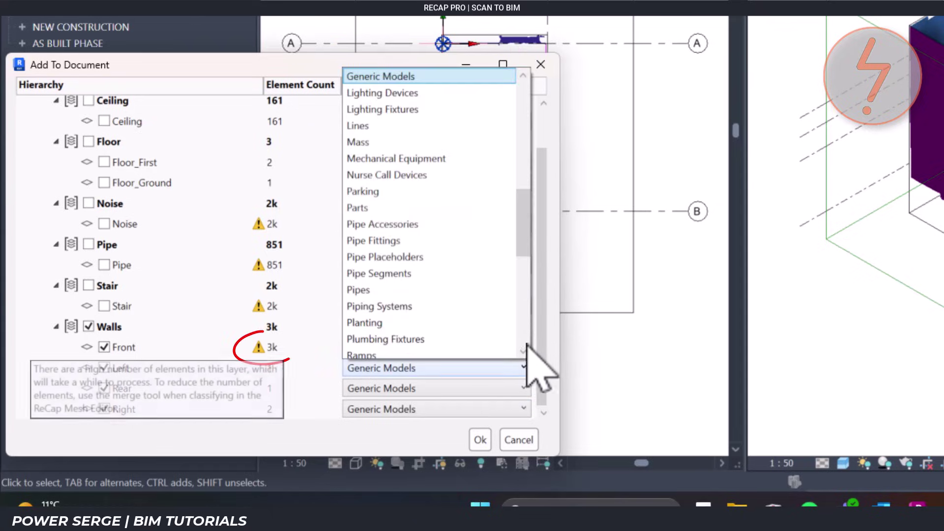
left_click_drag(523, 253, 525, 349)
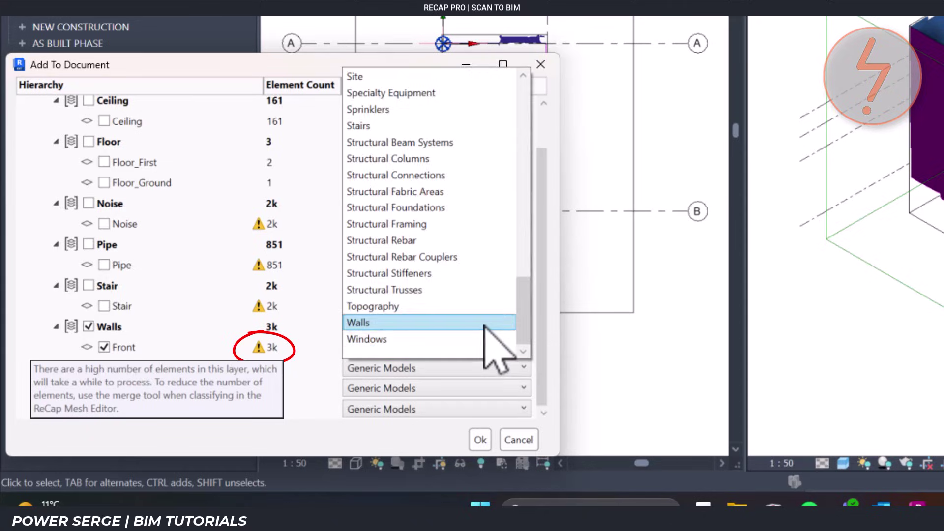
left_click(485, 323)
Step: Assign the Rear and Right layers to Walls, confirm, and hide all linked mesh layers
left_click(524, 388)
left_click_drag(523, 287, 536, 376)
left_click(485, 339)
left_click(524, 409)
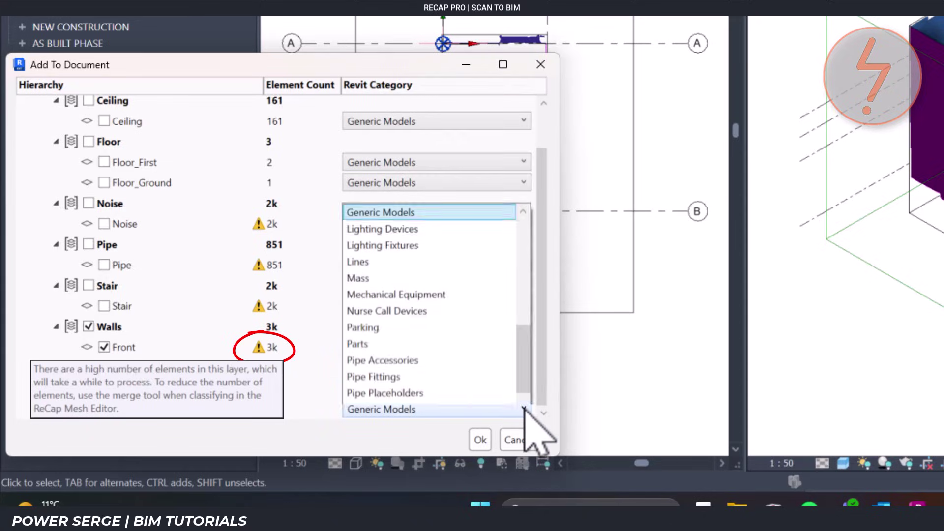
left_click_drag(527, 274, 530, 390)
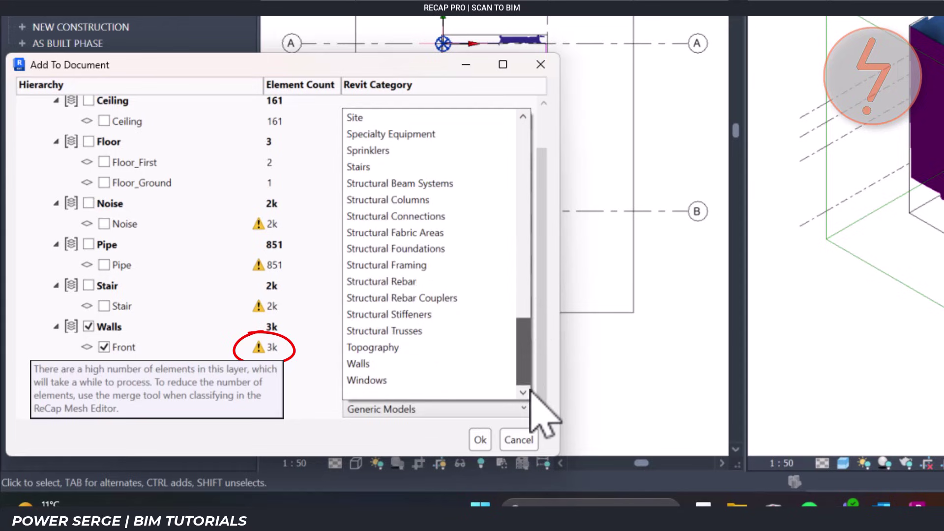
left_click(498, 364)
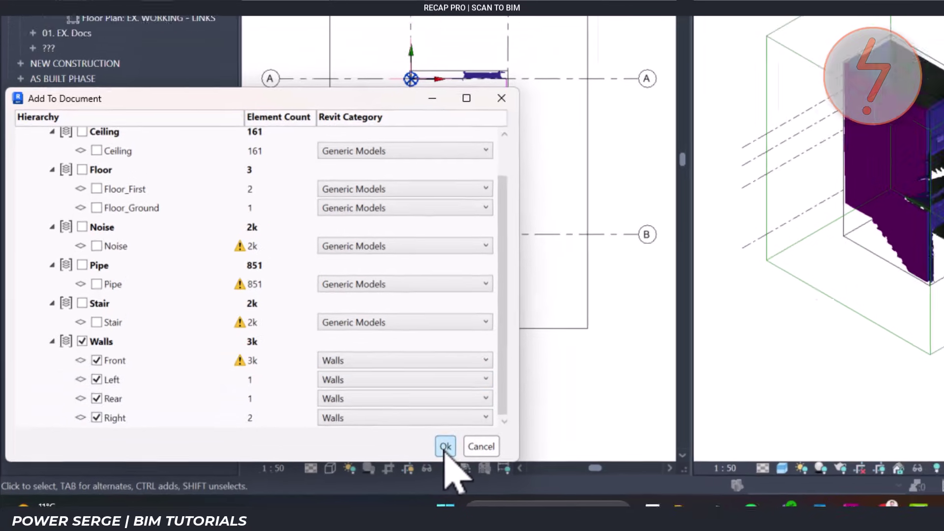
left_click(480, 440)
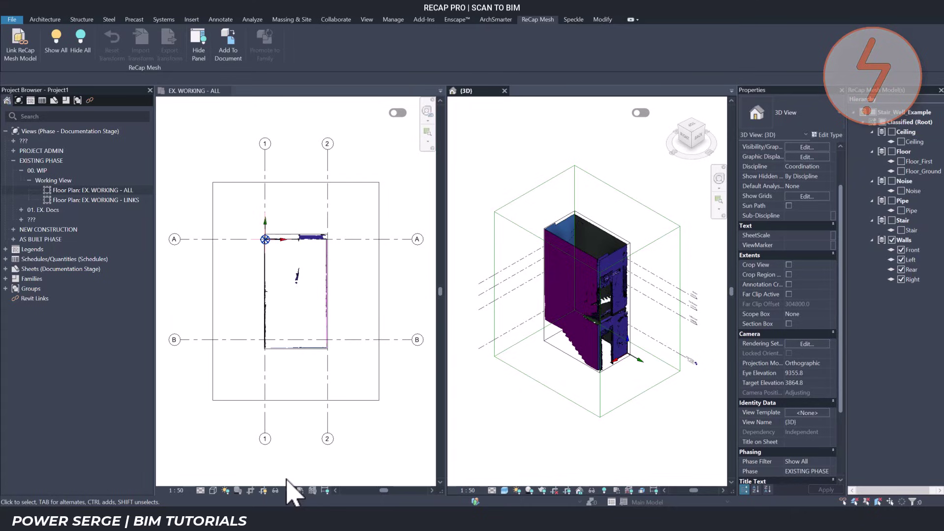
left_click(87, 50)
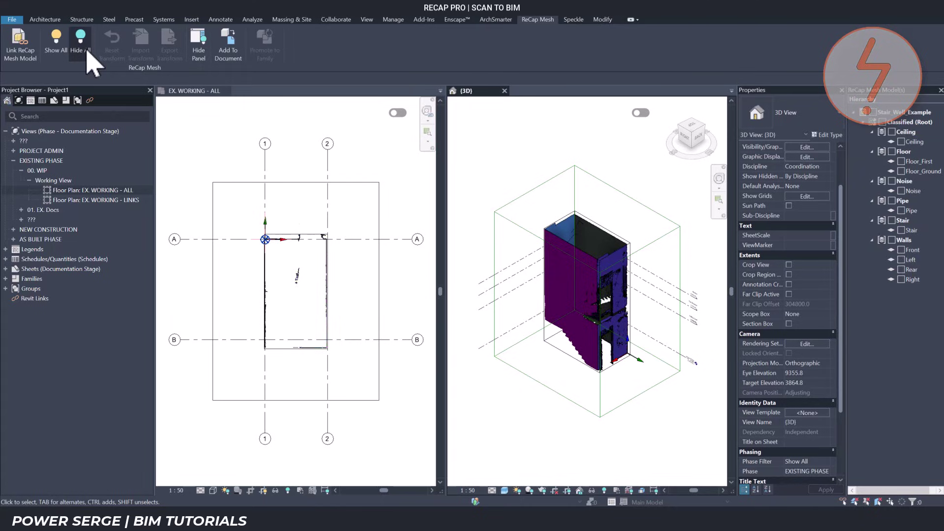
left_click(505, 491)
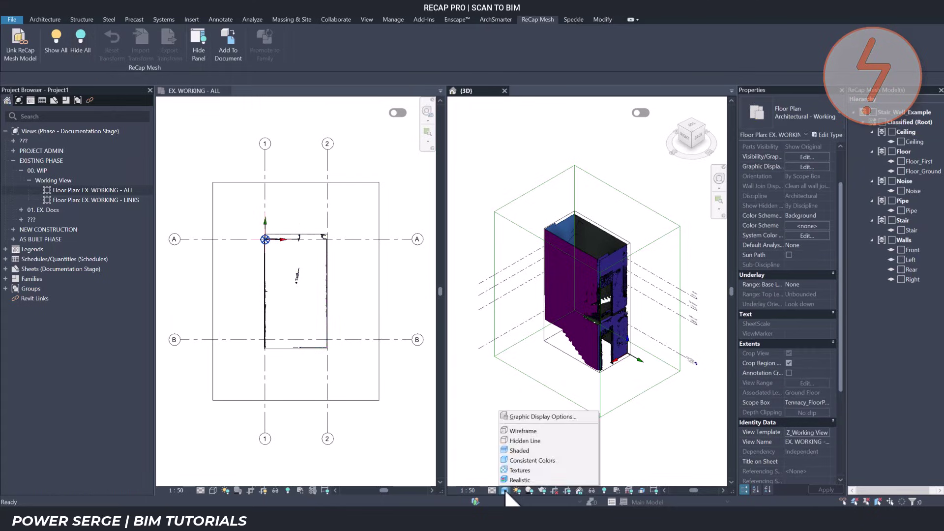
Step: Set the 3D view to Hidden Line, zoom in, and select the Left wall to inspect its properties
left_click(523, 441)
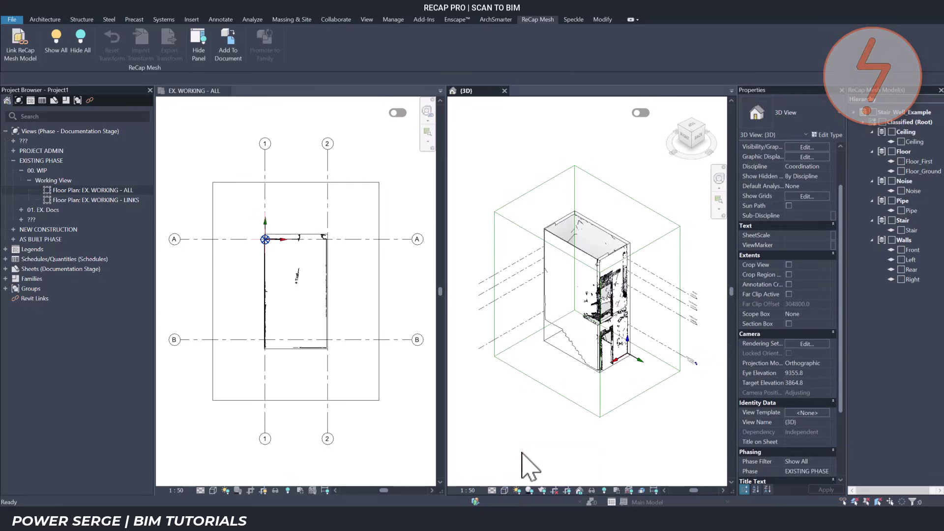
right_click(530, 457)
left_click(554, 427)
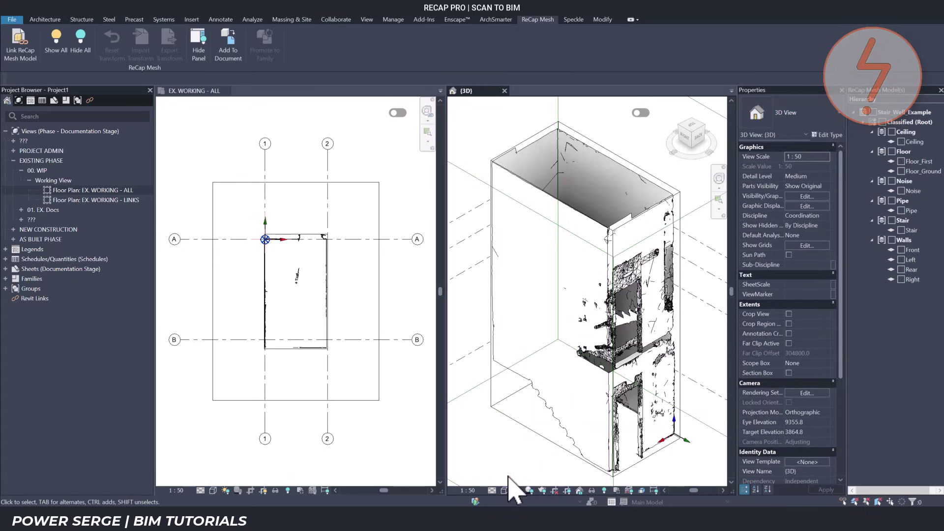
left_click(572, 444)
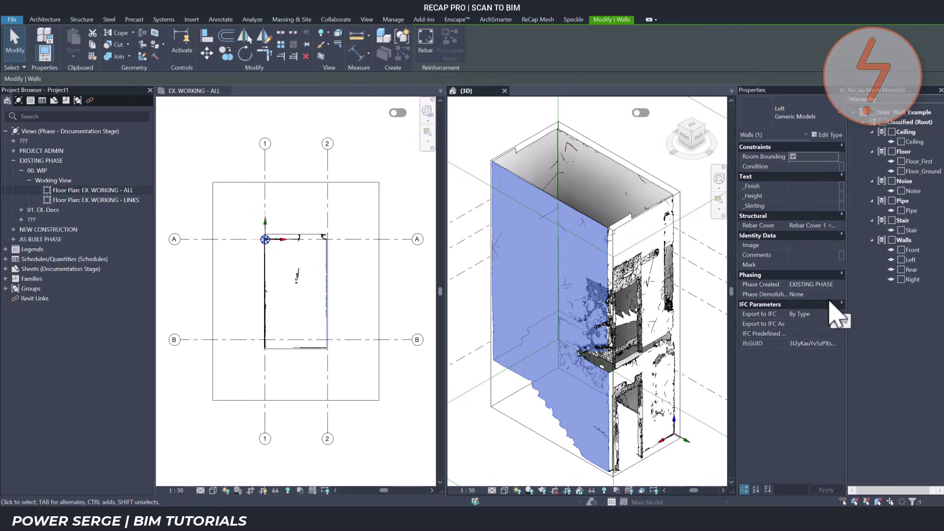
right_click(235, 365)
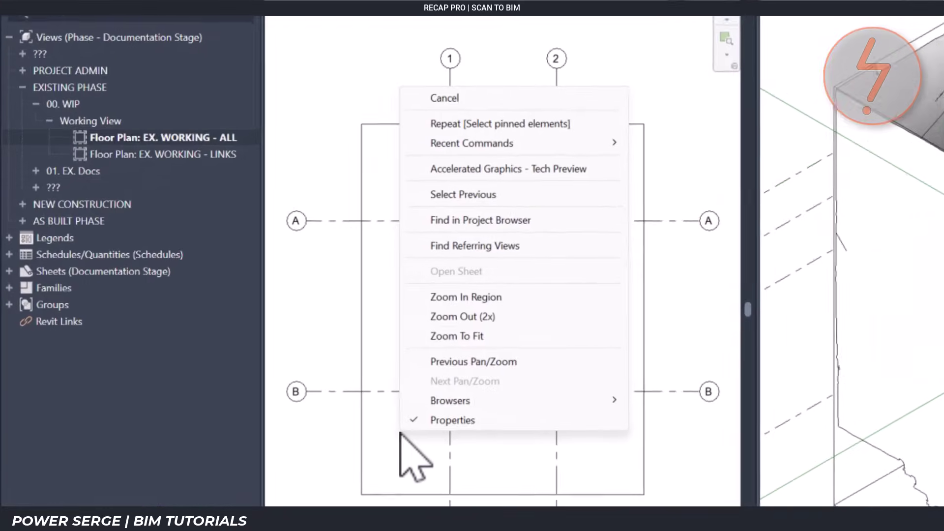
left_click(440, 298)
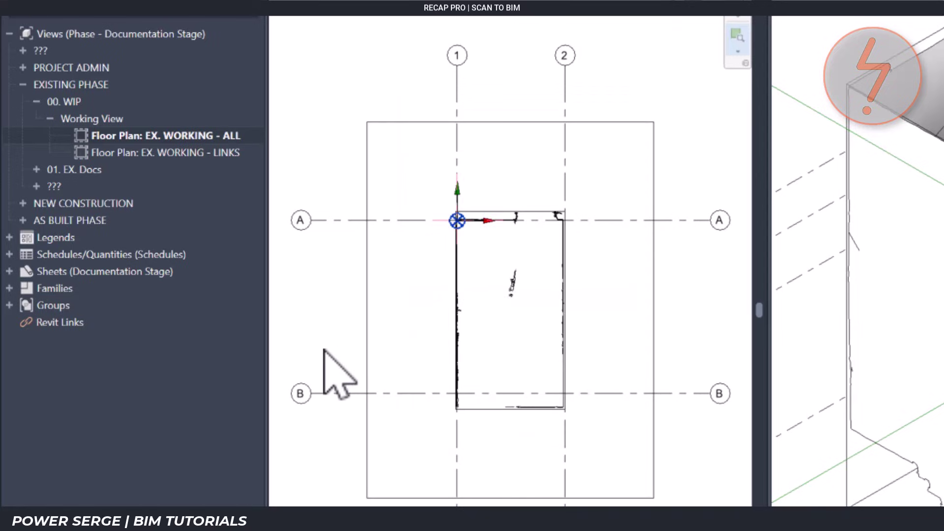
left_click_drag(323, 350, 694, 434)
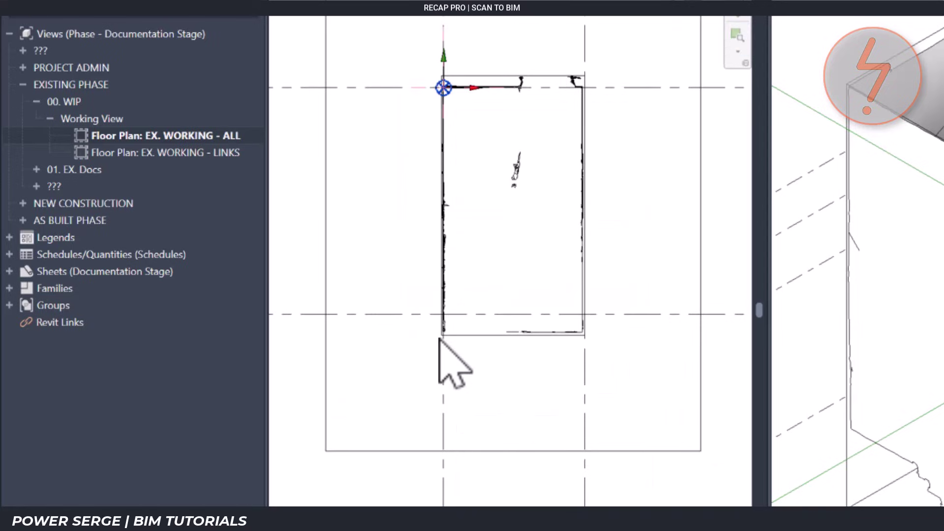
left_click(440, 336)
left_click(407, 315)
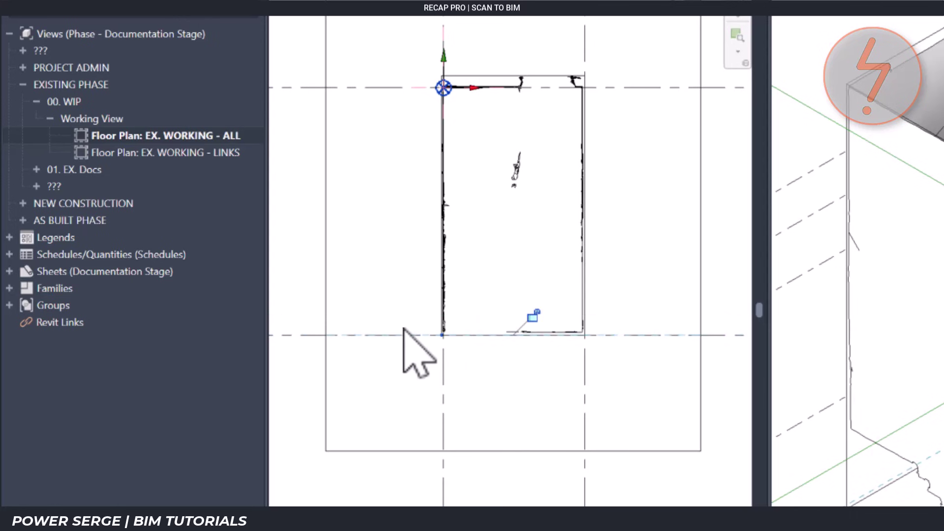
key("Escape")
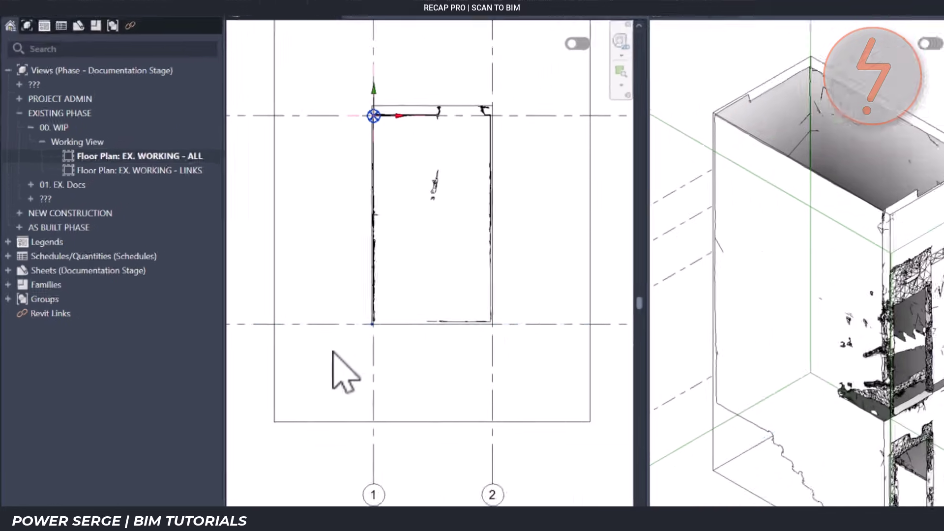
right_click(341, 363)
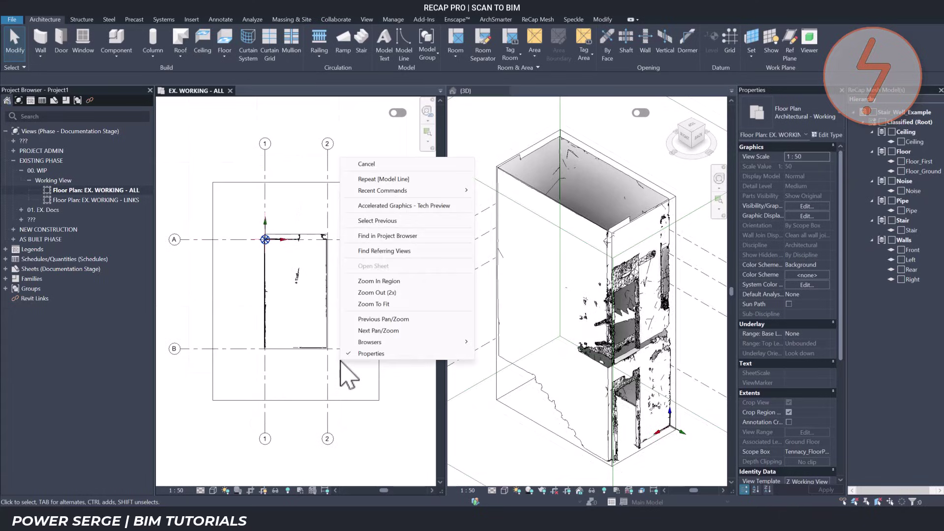
left_click(367, 320)
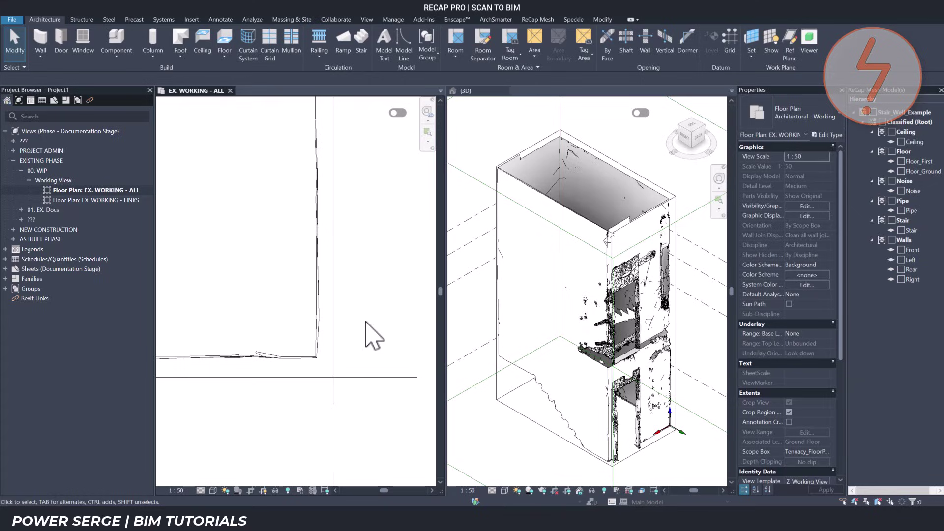
Step: Trace the mesh corner with a vertical model line up the wall and a horizontal one along the bottom edge
left_click(401, 58)
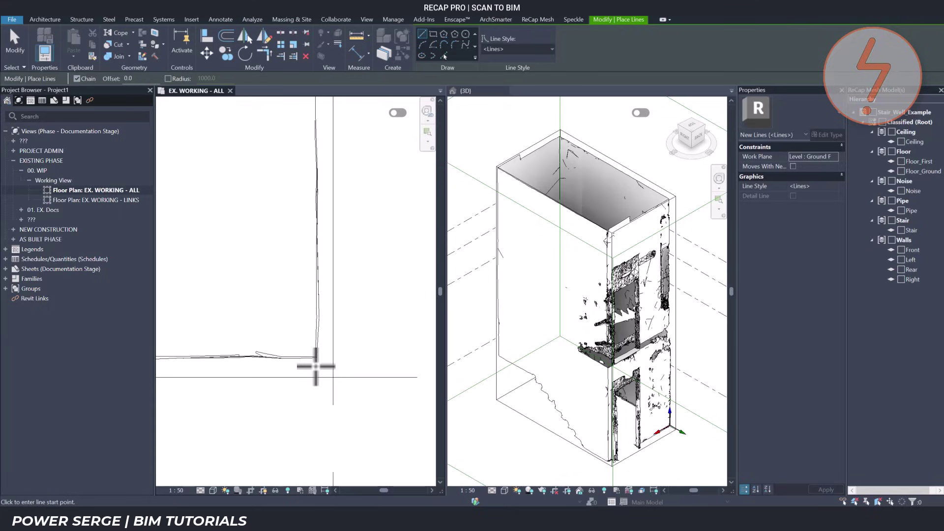
left_click(316, 366)
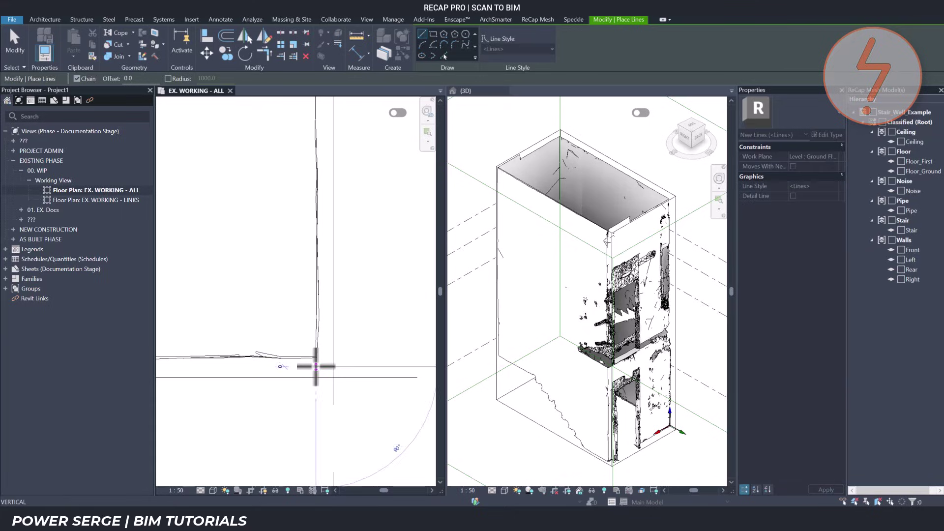
left_click(316, 253)
key("Escape")
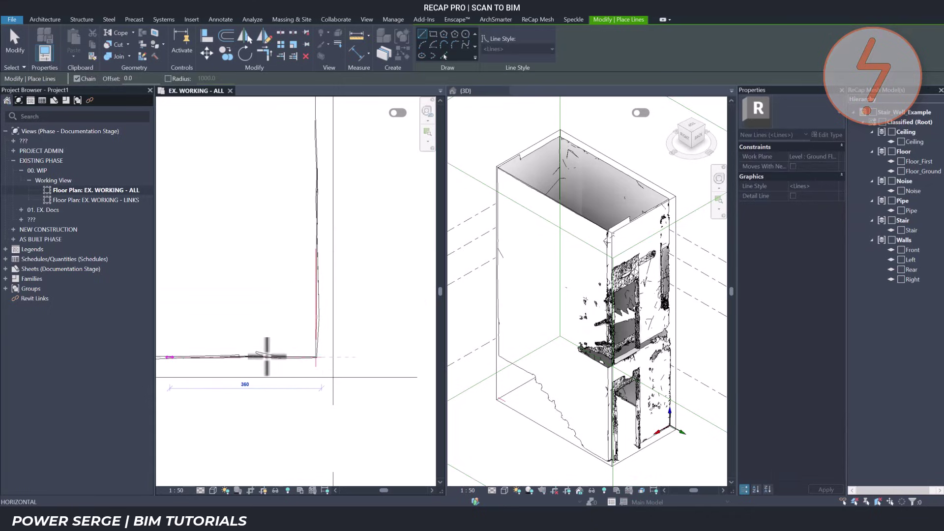
left_click(162, 356)
key("Escape")
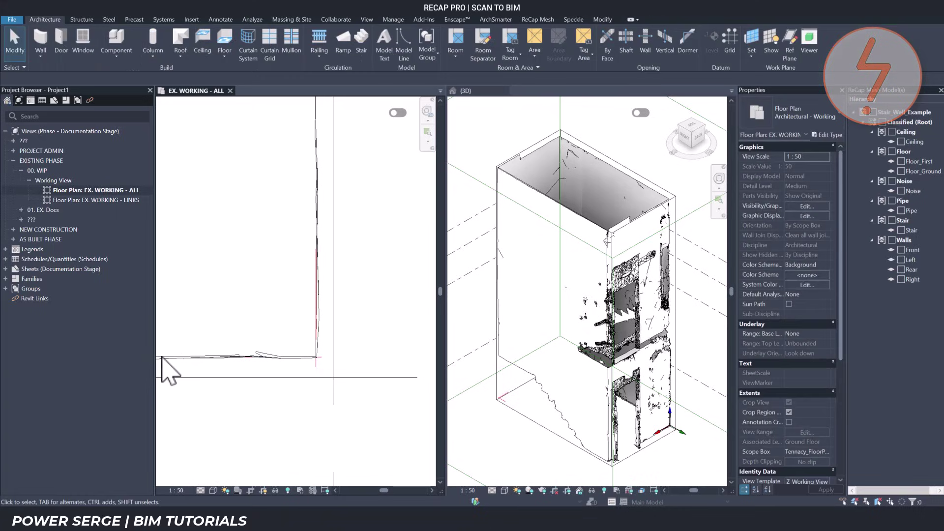
Step: Place a horizontal Basic Wall INT_BlockWork_(90) and align (AL) its edge to the traced horizontal line
left_click(40, 58)
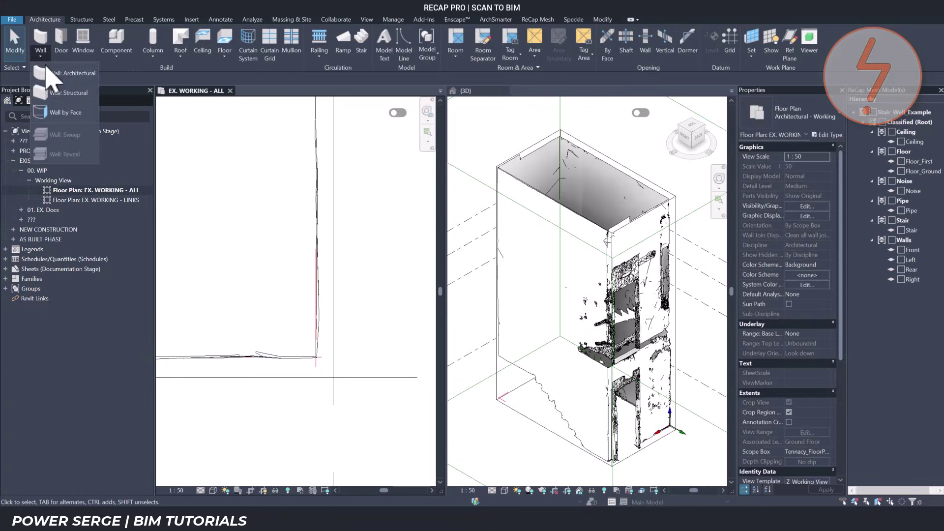
left_click(51, 73)
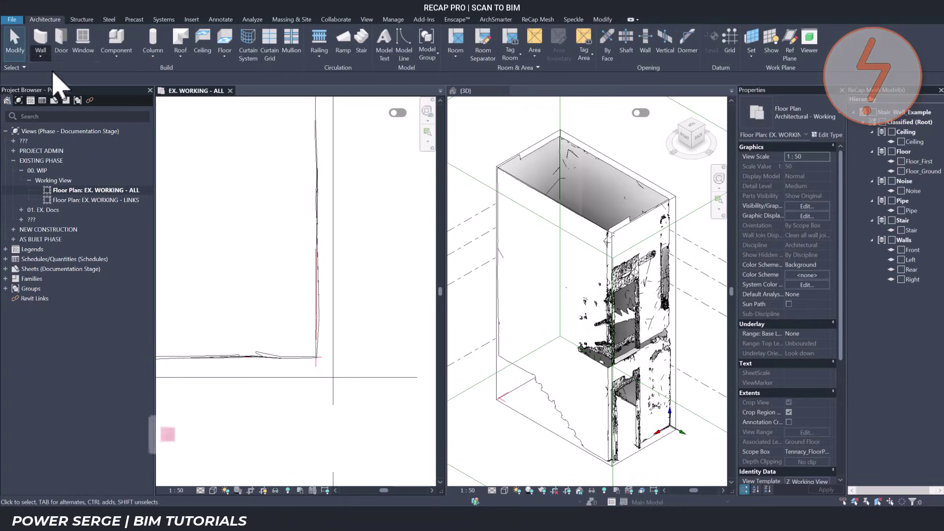
left_click(323, 407)
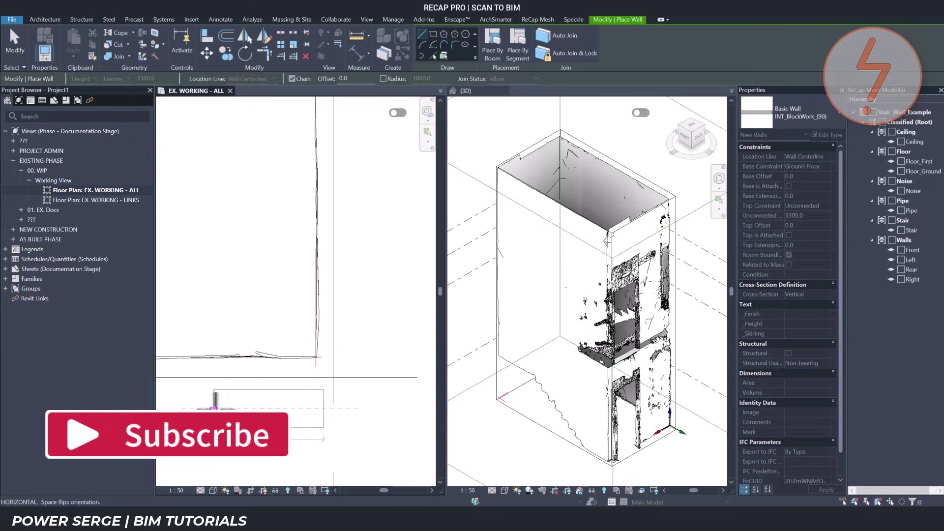
left_click(214, 408)
key("Escape")
key("Escape")
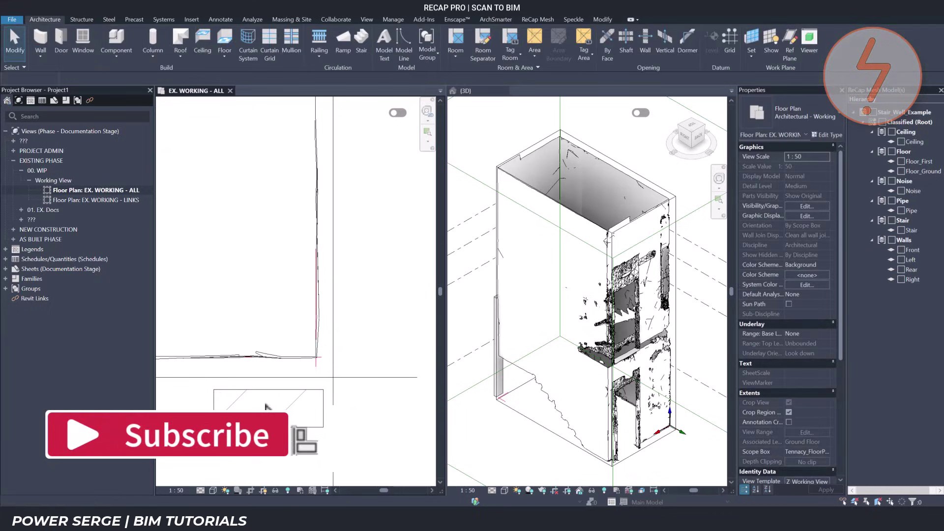
key("a")
key("l")
left_click(322, 359)
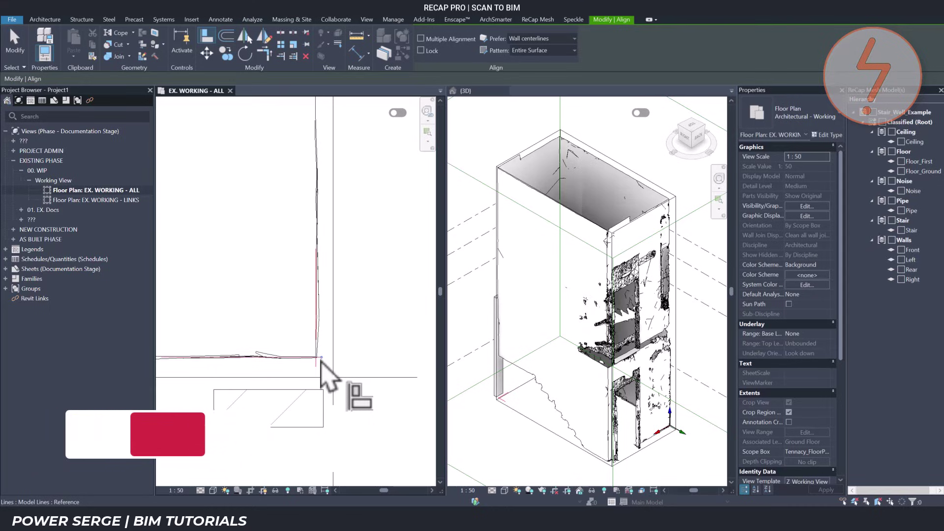
left_click(314, 390)
key("Escape")
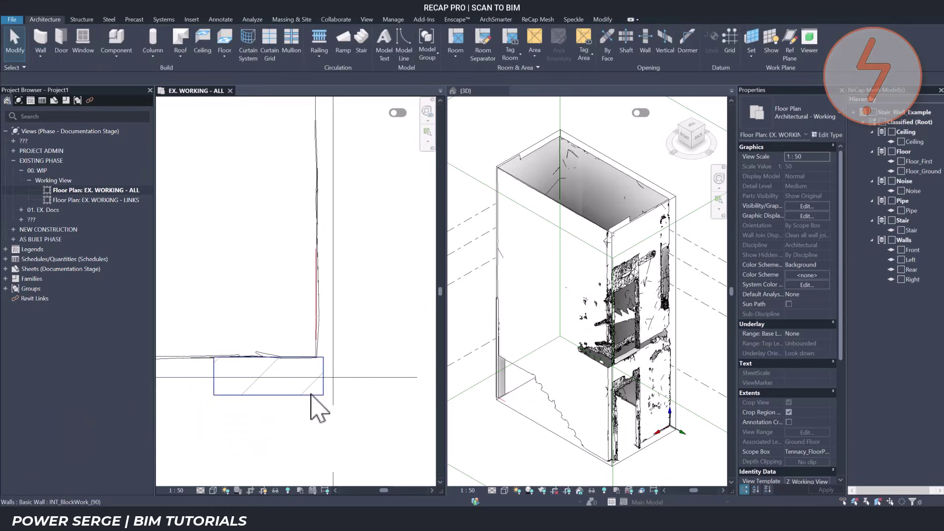
Step: Add a vertical wall of the same type and align its left edge to the vertical traced line
left_click(311, 394)
key("s")
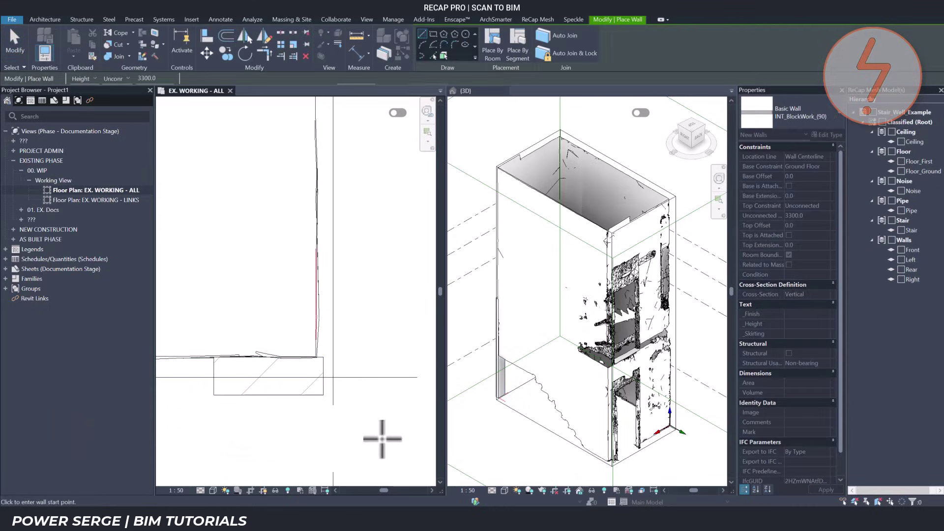
left_click(386, 438)
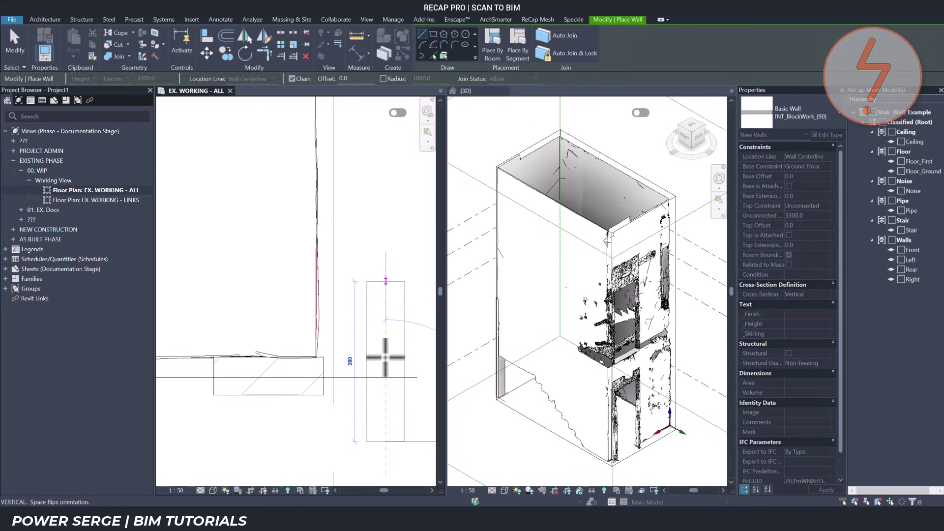
left_click(385, 216)
key("Escape")
key("Escape")
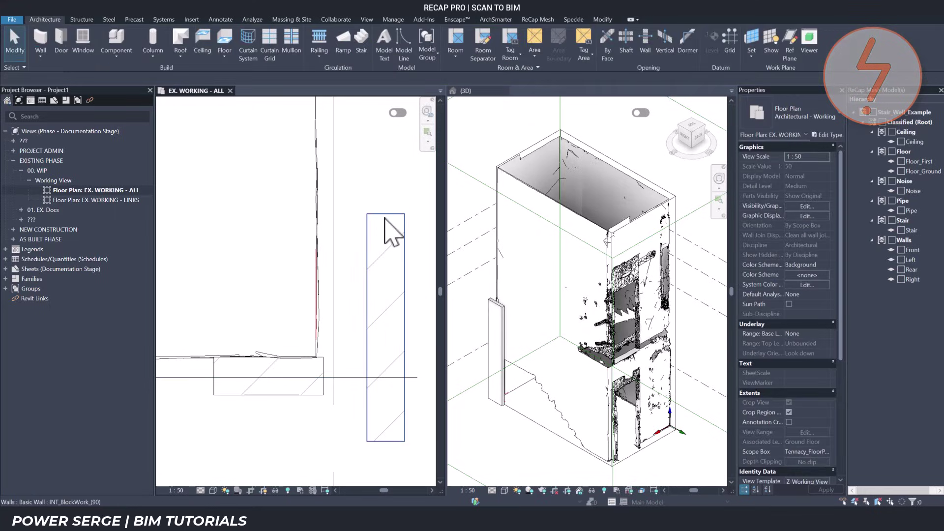
key("l")
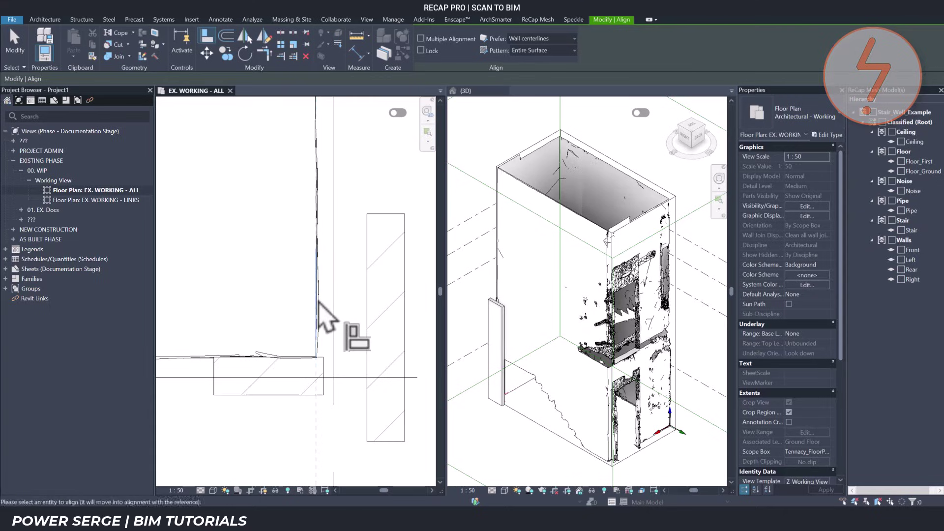
left_click(324, 315)
left_click(364, 317)
key("Escape")
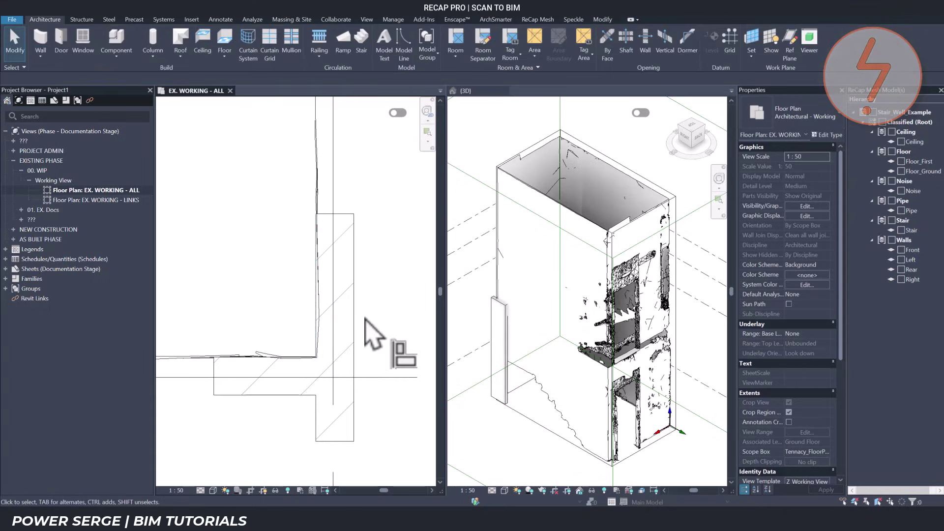
Step: Join the horizontal and vertical walls at the corner with Trim/Extend to Corner (TR)
key("t")
key("r")
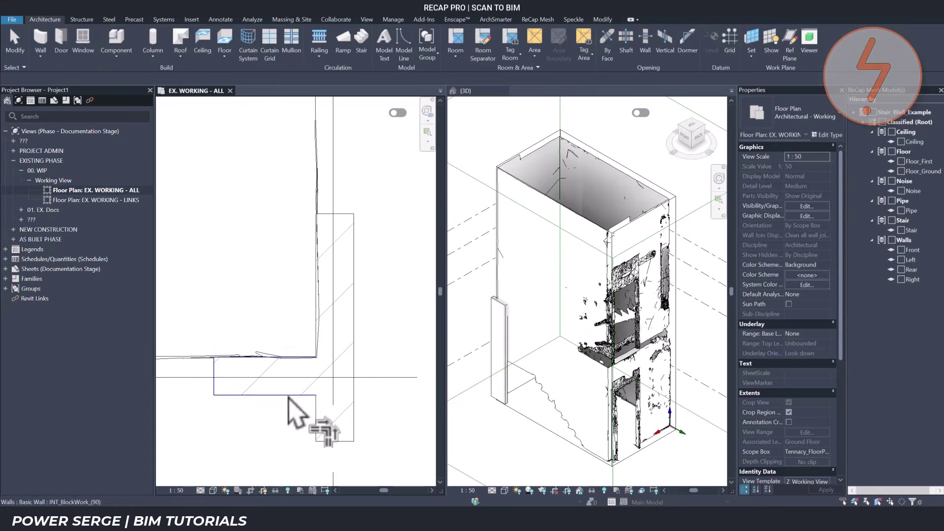
left_click(306, 386)
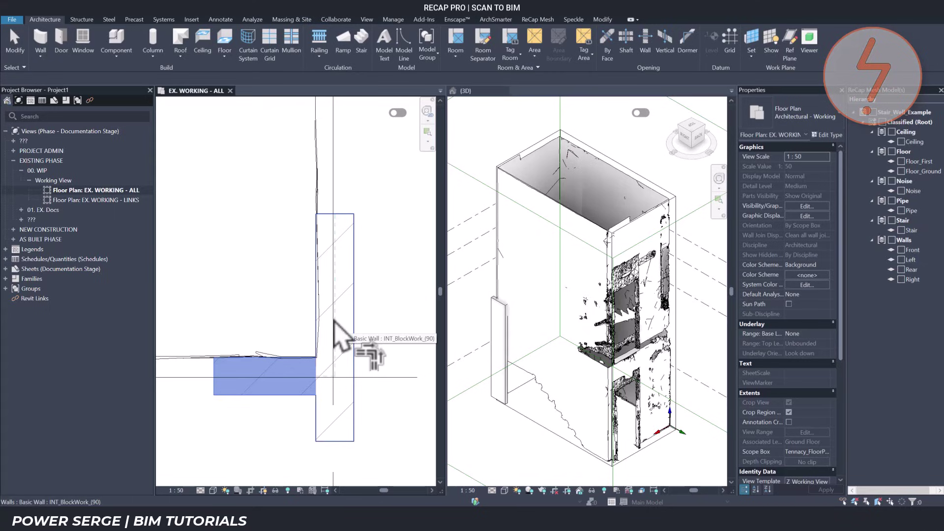
left_click(334, 339)
right_click(246, 287)
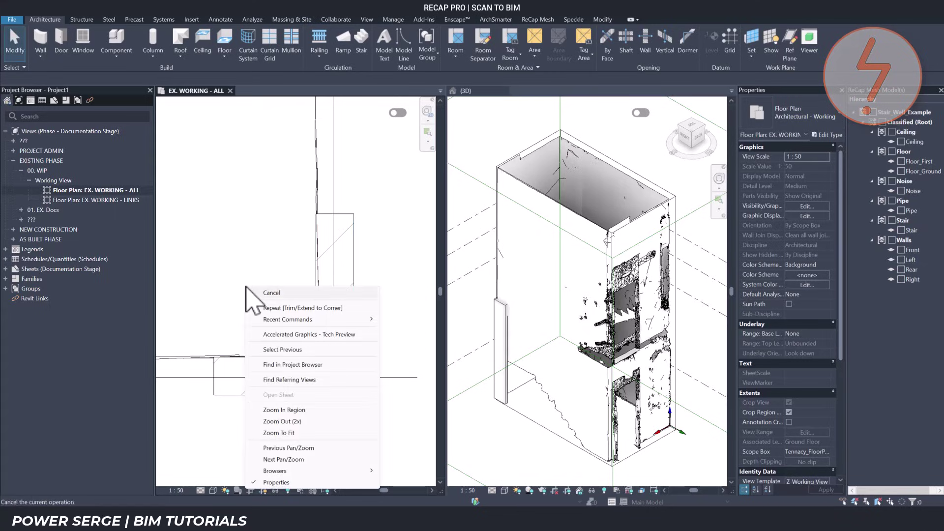
left_click(279, 409)
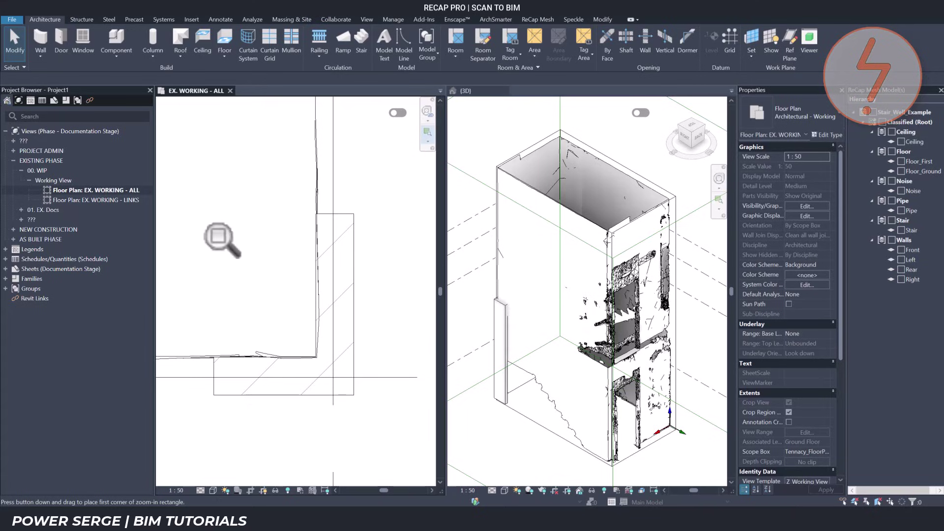
left_click_drag(189, 188, 368, 411)
Step: Temporarily hide the Rear mesh wall and the remaining wavy mesh line in plan
left_click(216, 385)
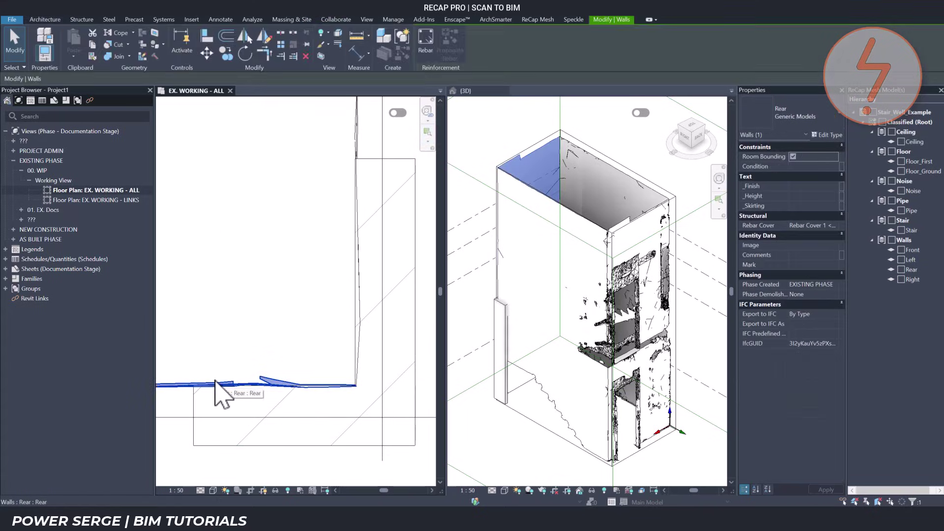
key("h")
key("h")
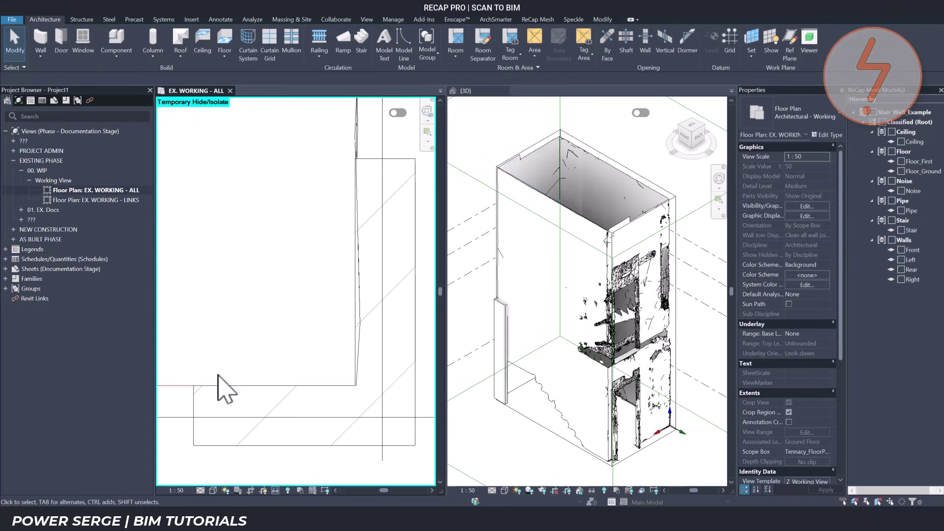
left_click(358, 147)
key("h")
key("h")
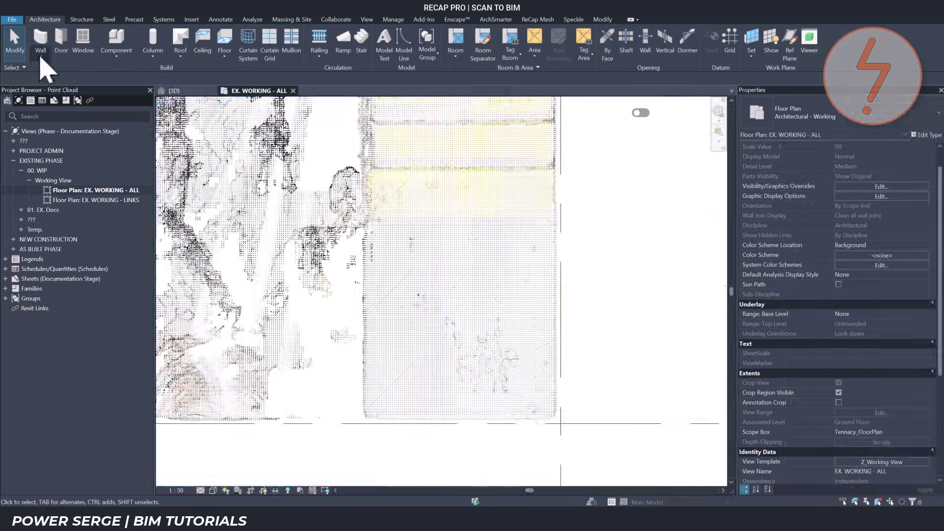
Step: Draw an INT_BlockWork_(90) wall about 1840 long along the point cloud's lower edge
left_click(41, 55)
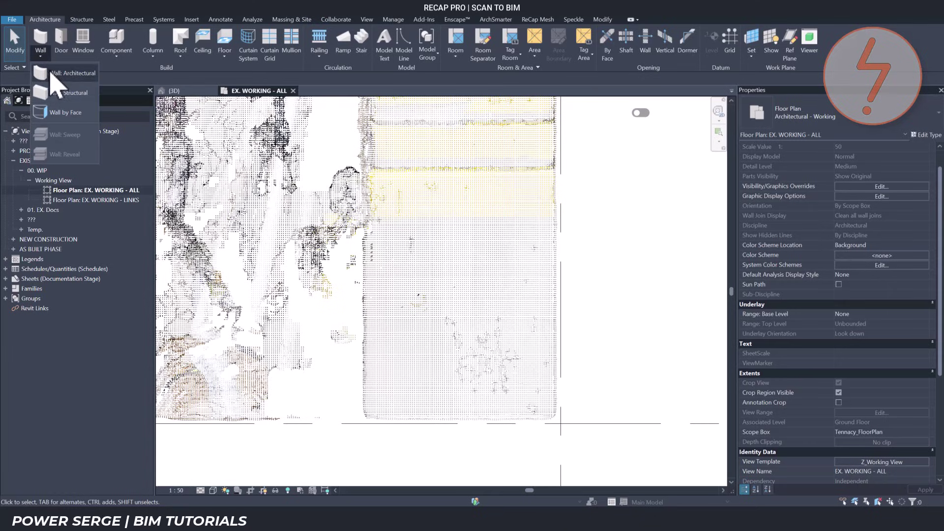
left_click(54, 73)
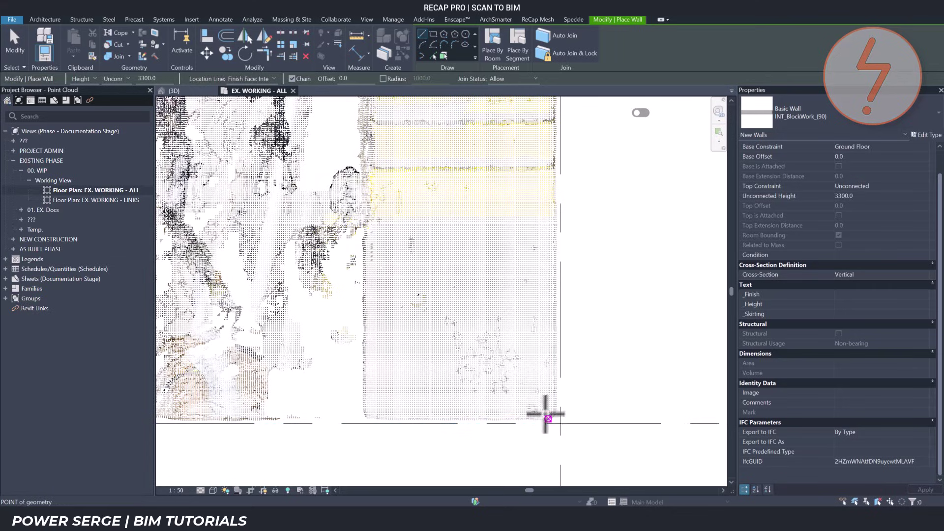
left_click(549, 419)
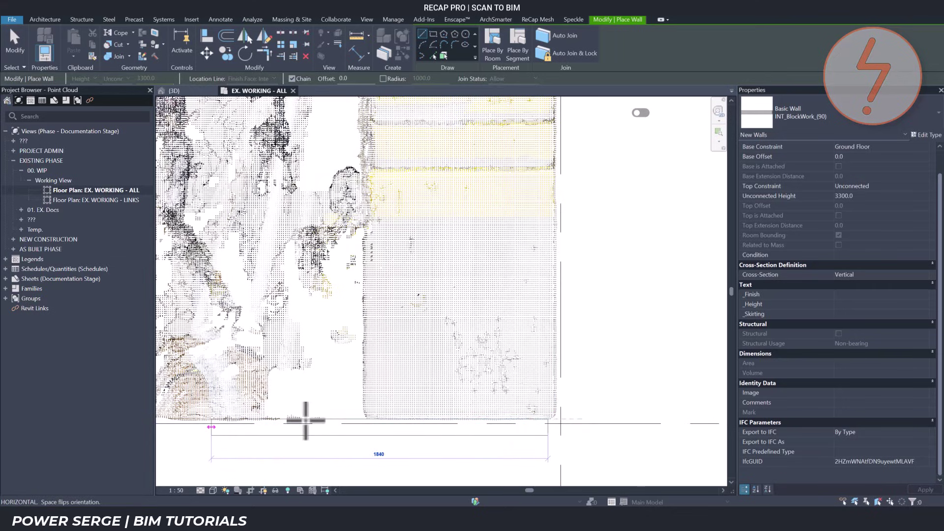
left_click(182, 422)
key("Escape")
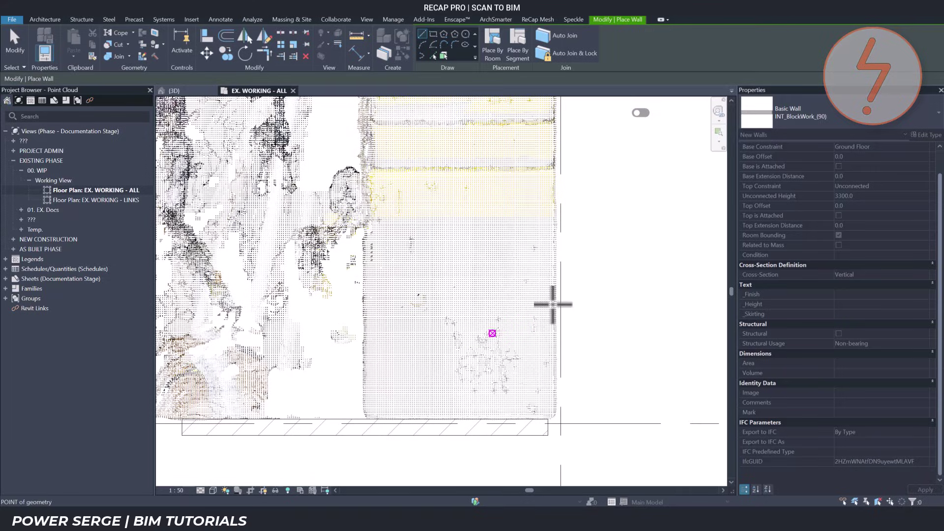